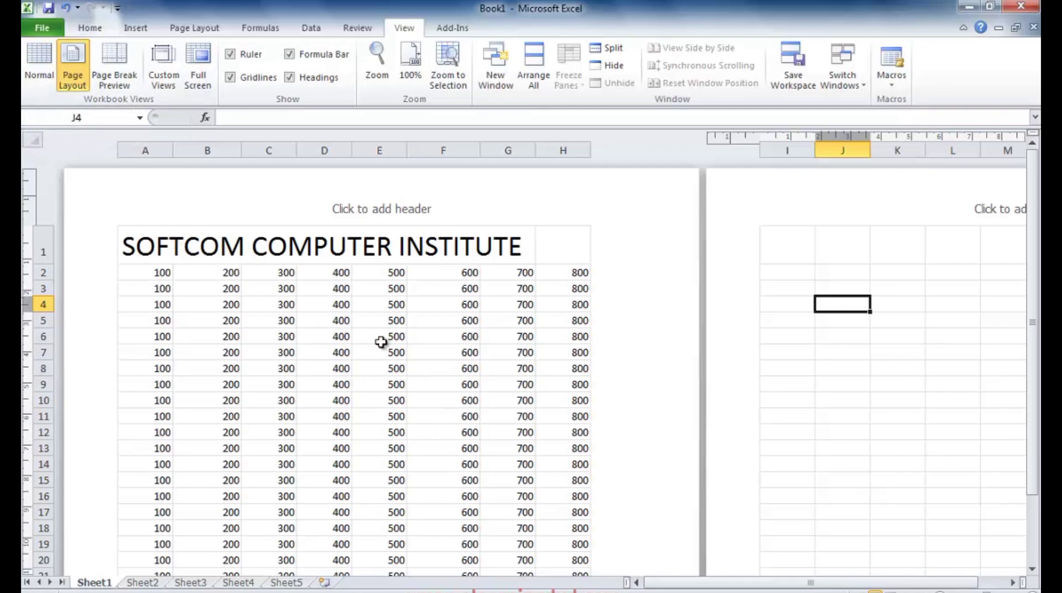
- Look through the Sheet1 data in Page Layout view and return the worksheet to Normal view
scroll(392, 344, "down", 8)
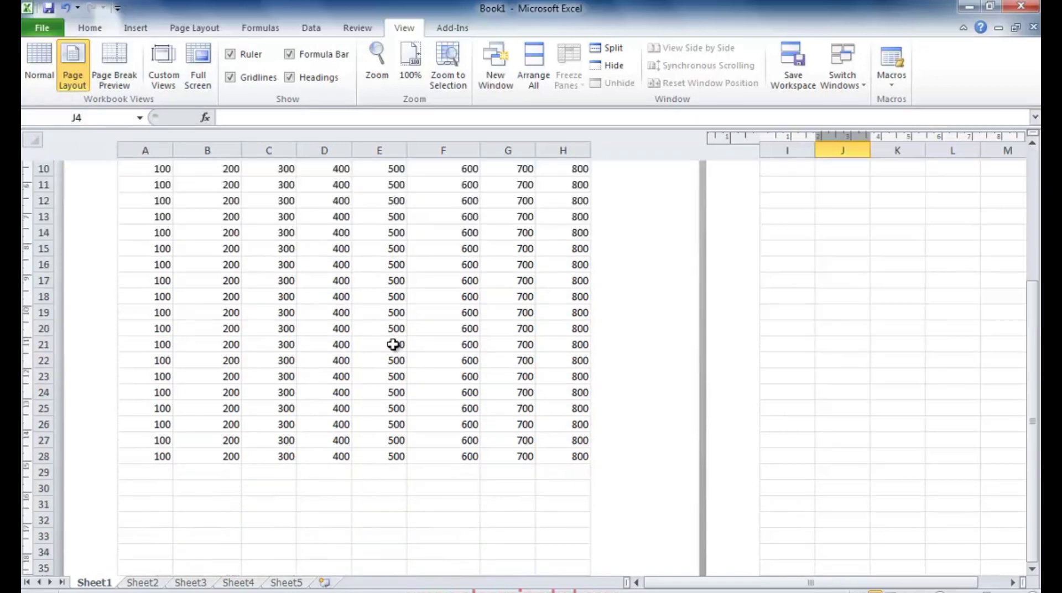
scroll(393, 339, "up", 8)
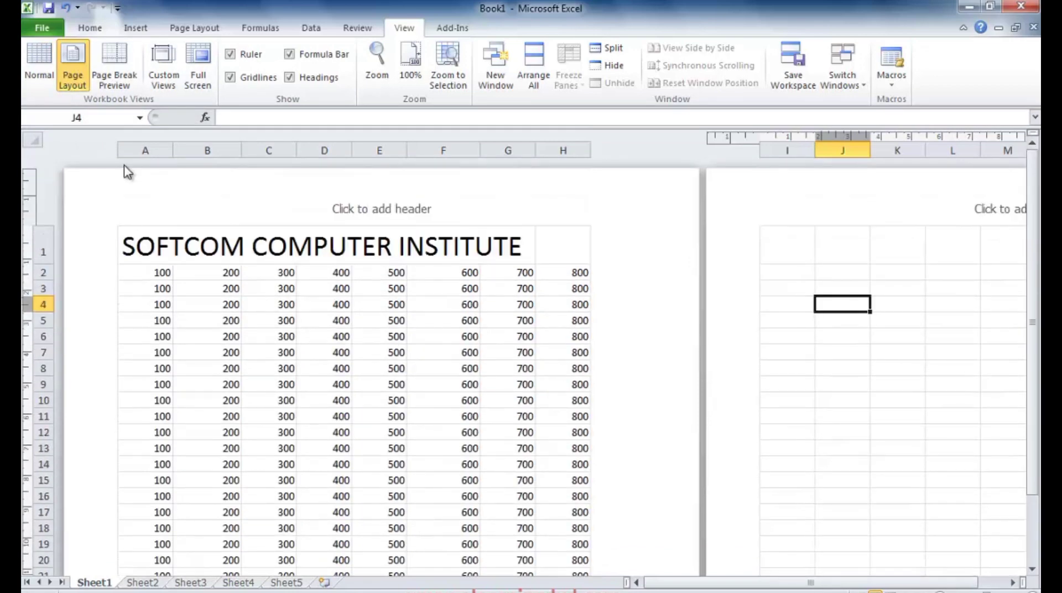
left_click(43, 80)
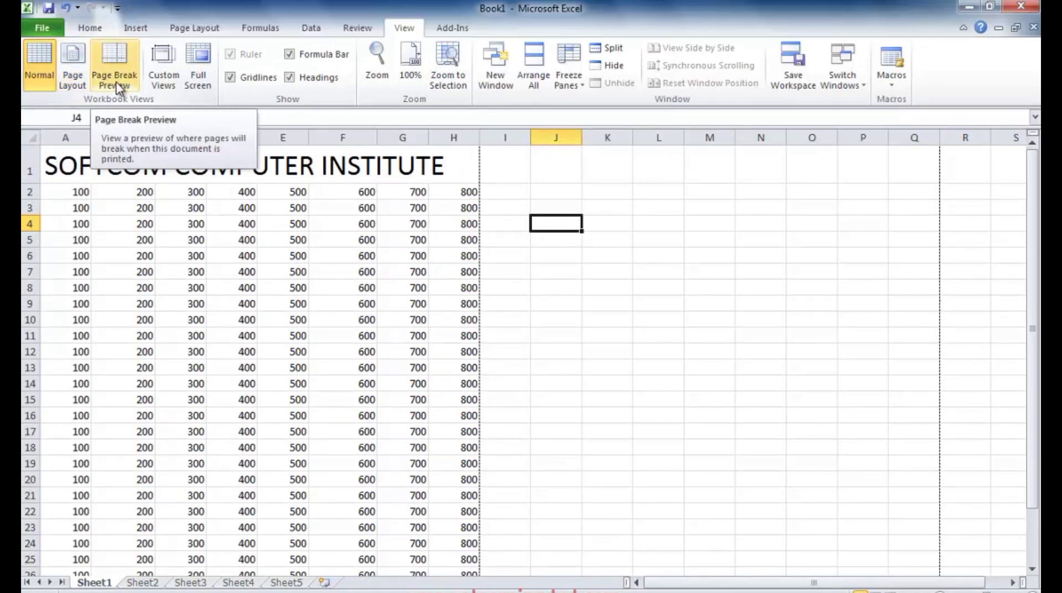
- Insert a page break at cell I32, just below and beside the end of the data
left_click(193, 31)
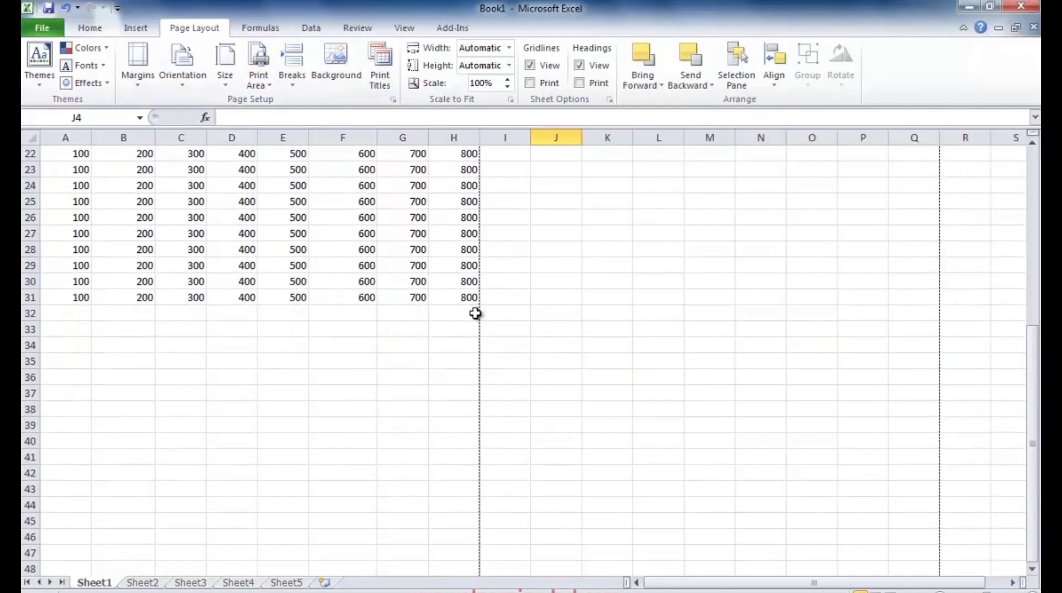
left_click(489, 314)
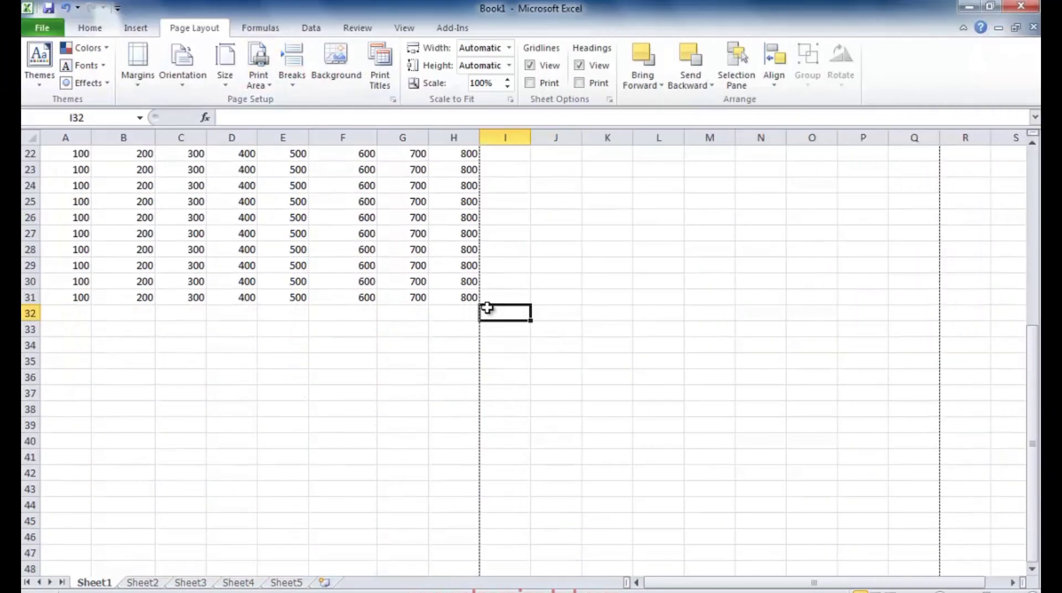
left_click(294, 85)
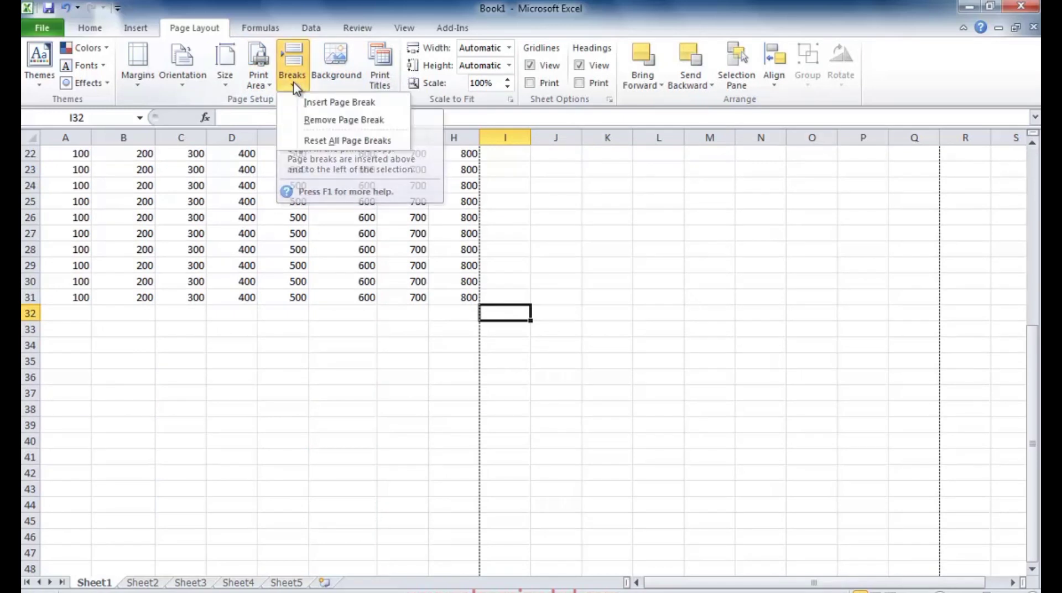
left_click(354, 106)
scroll(542, 354, "up", 7)
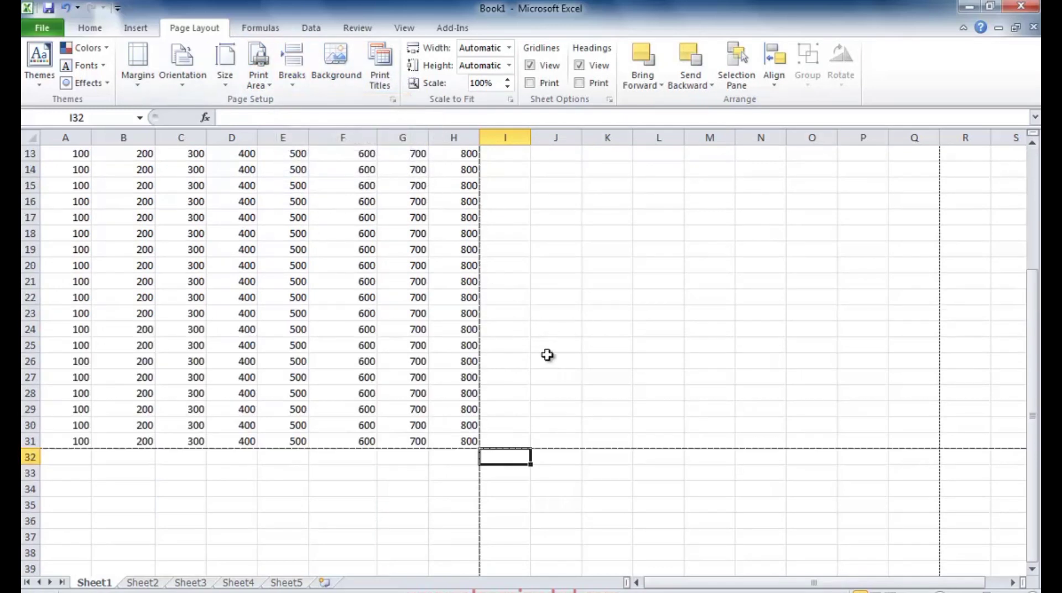
- Show the sheet in Page Break Preview and extend the print area outward from the corner of cell H31 past column AF
left_click(403, 29)
left_click(116, 81)
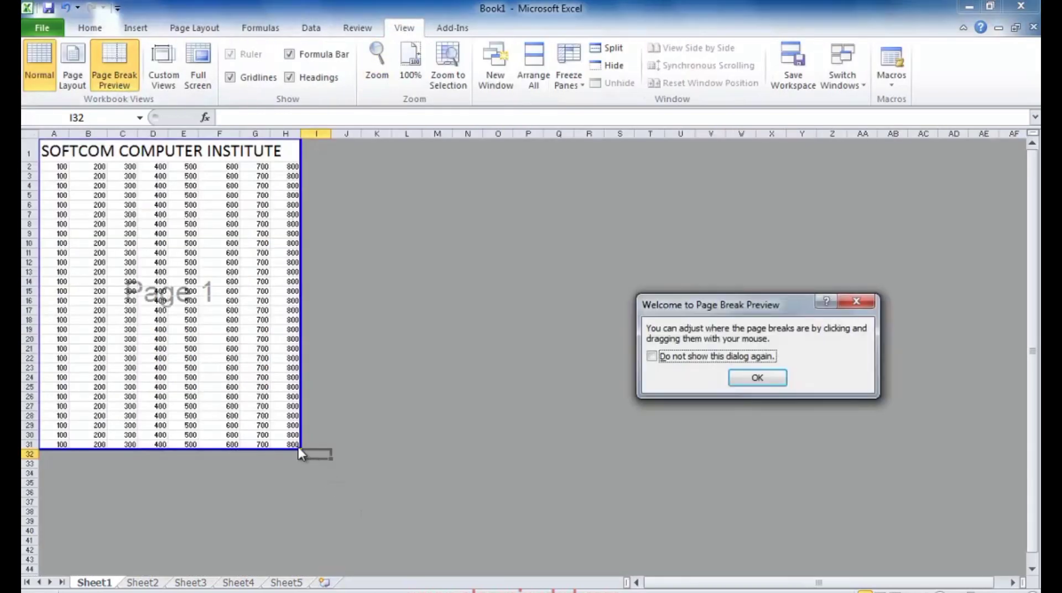
left_click(753, 378)
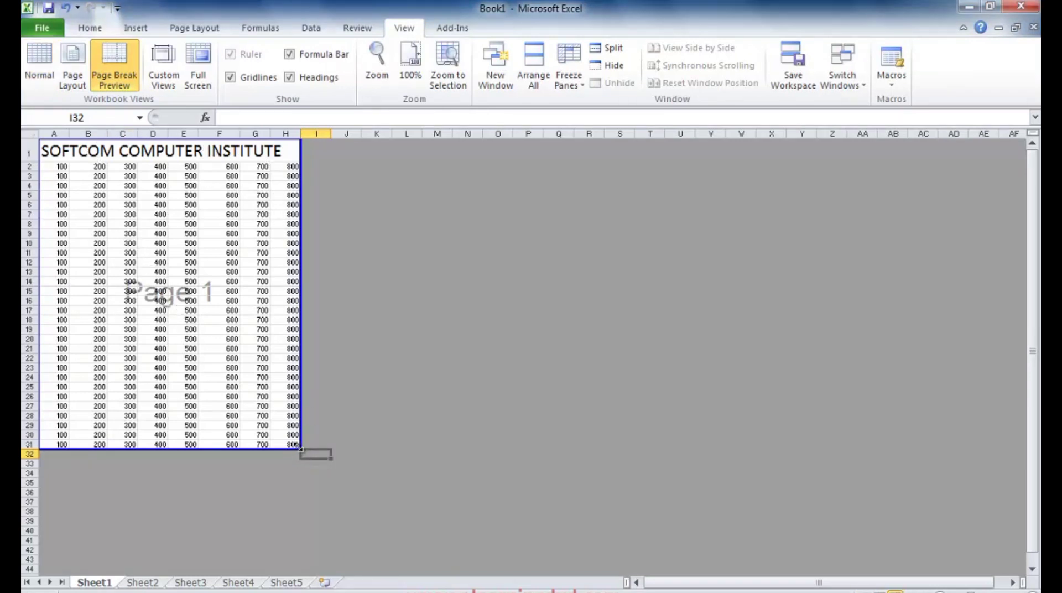
left_click_drag(299, 448, 1034, 586)
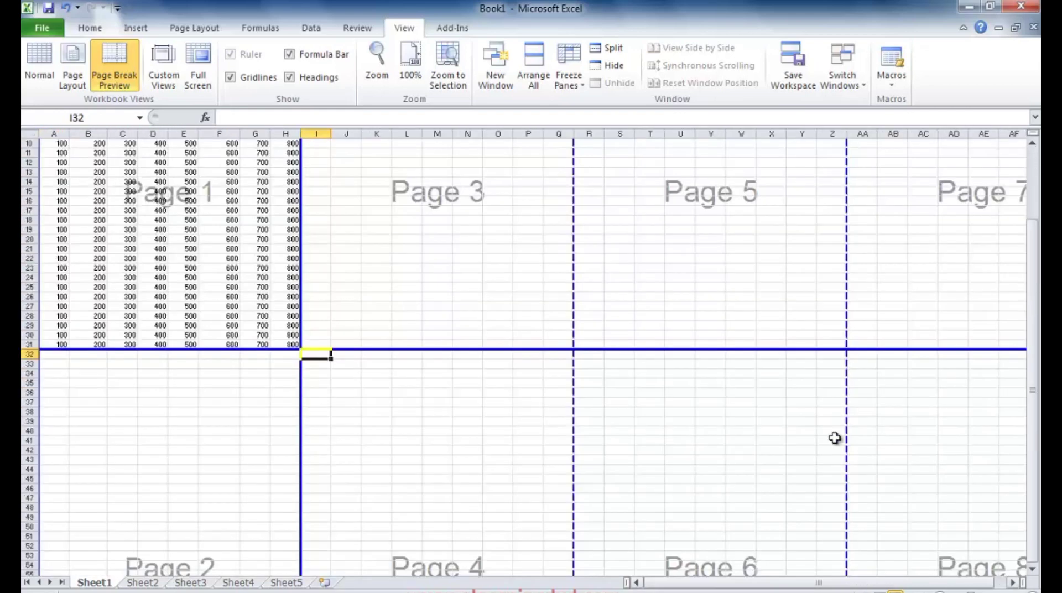
scroll(538, 356, "up", 3)
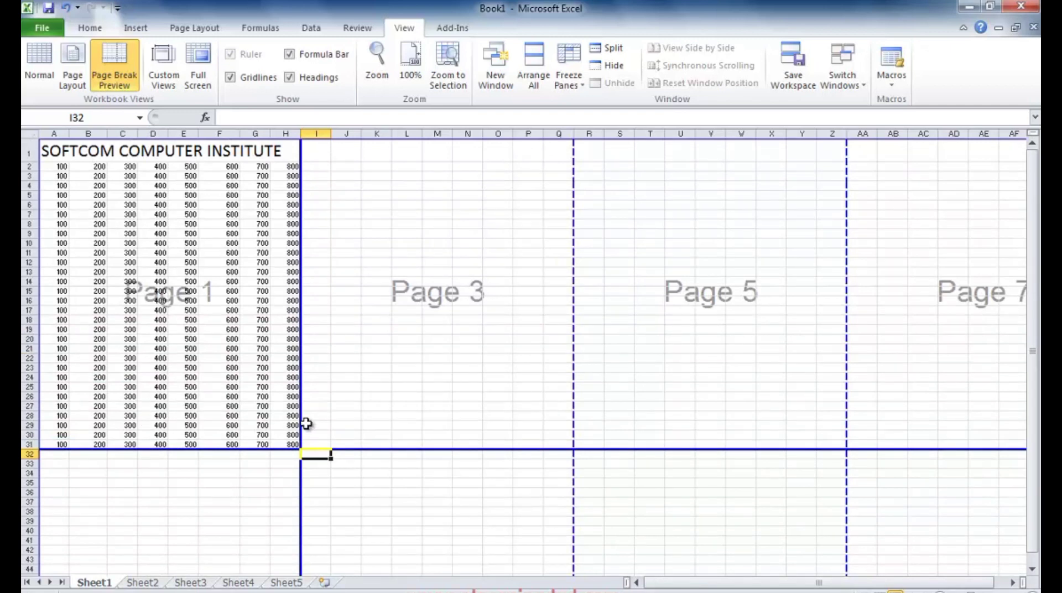
scroll(481, 373, "down", 3)
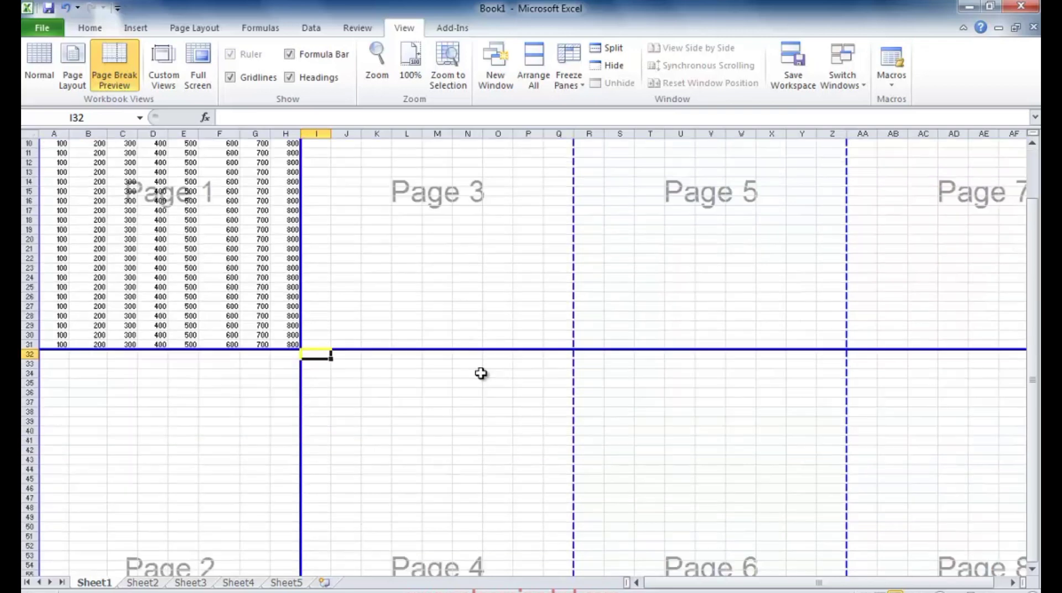
scroll(480, 382, "down", 9)
scroll(474, 410, "up", 12)
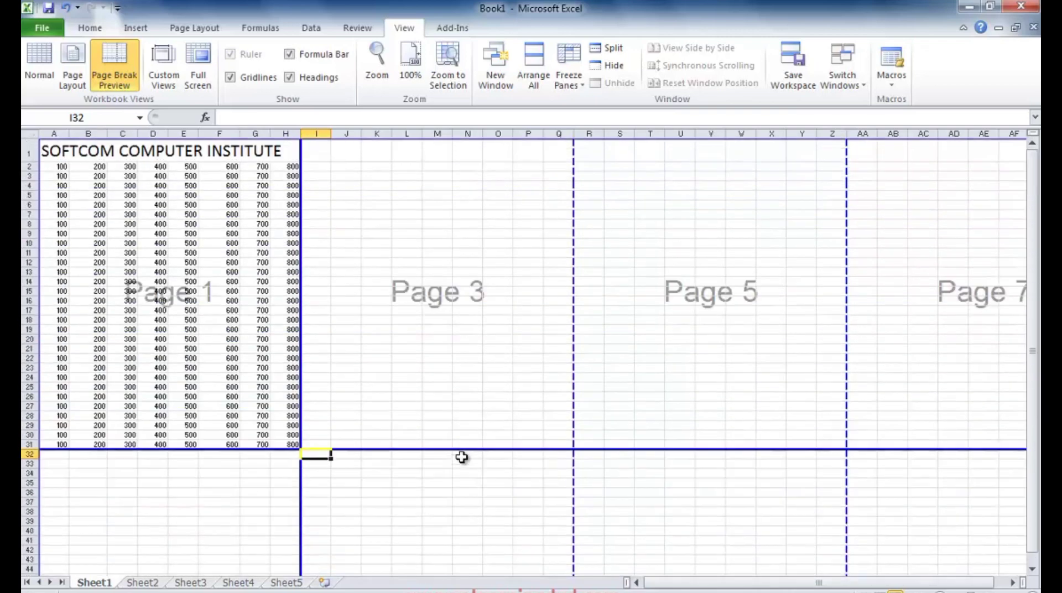
- Return to Normal view and remove the page break at cell I32
left_click(35, 72)
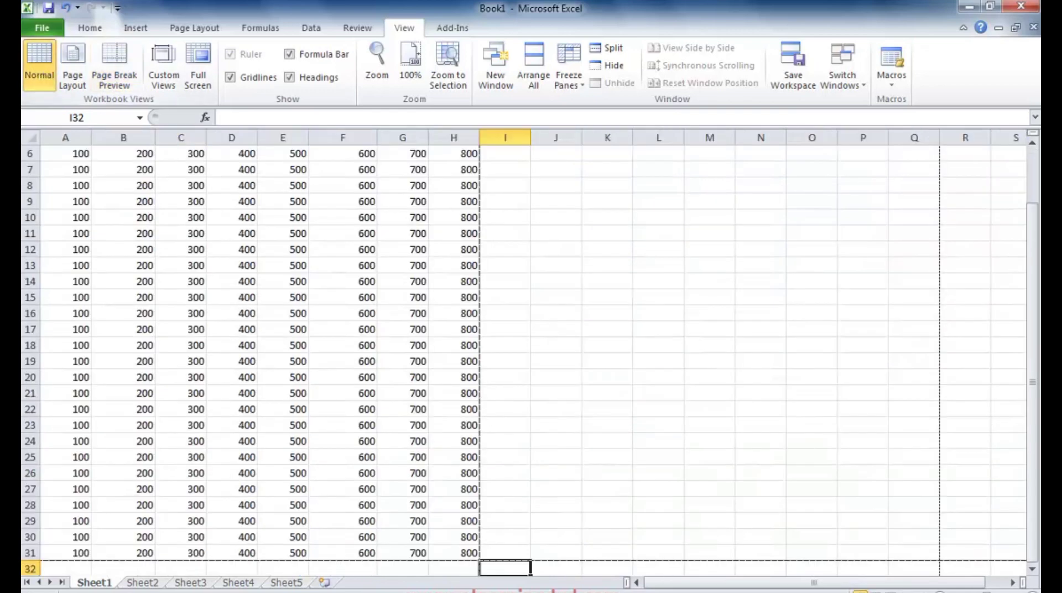
left_click(218, 31)
left_click(296, 71)
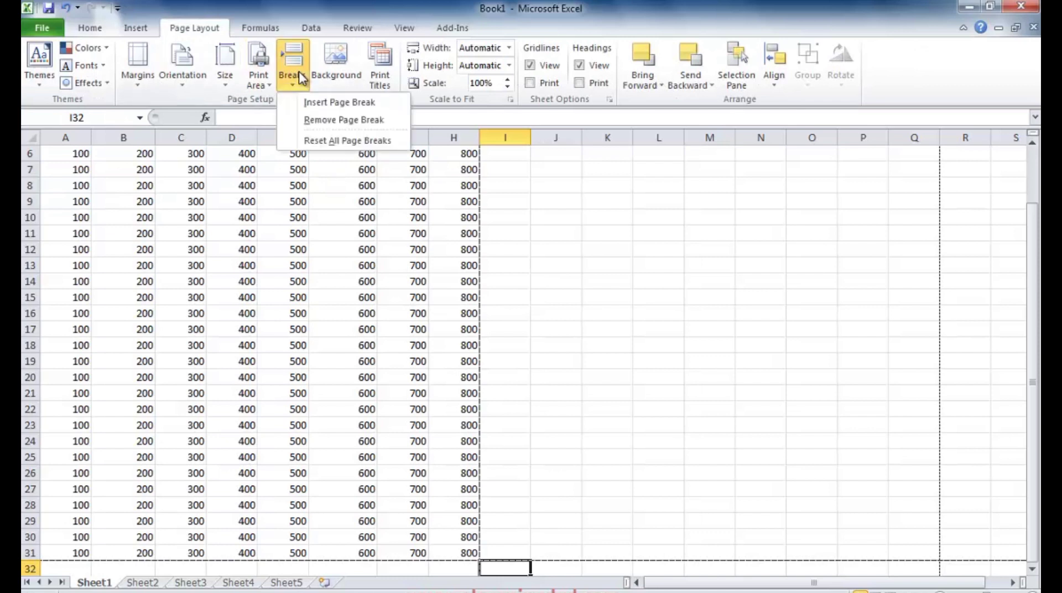
left_click(346, 125)
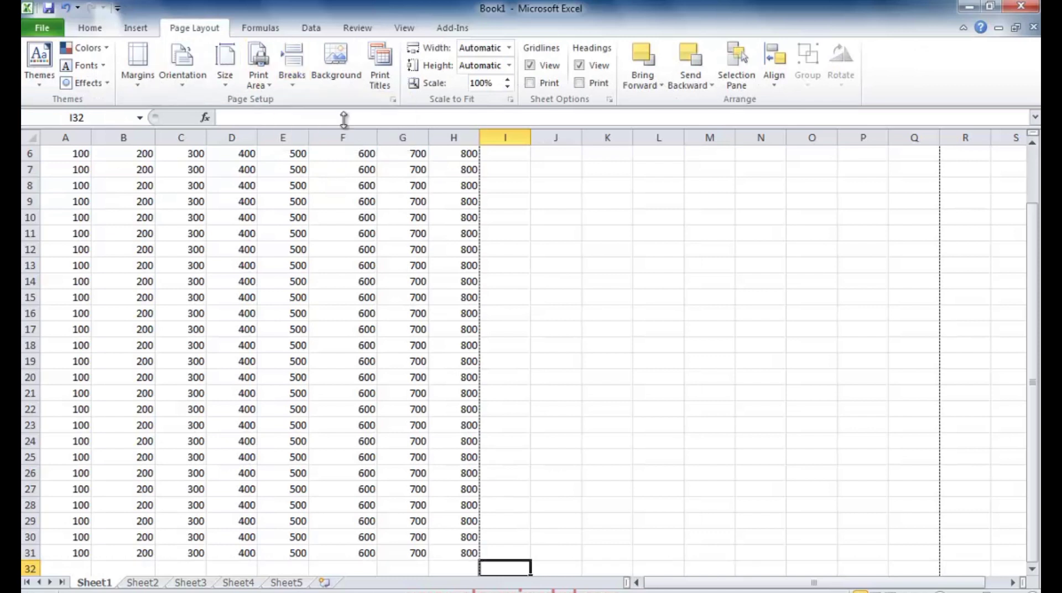
- View the worksheet in Full Screen, close that view, and dismiss the Windows color scheme prompt
left_click(404, 28)
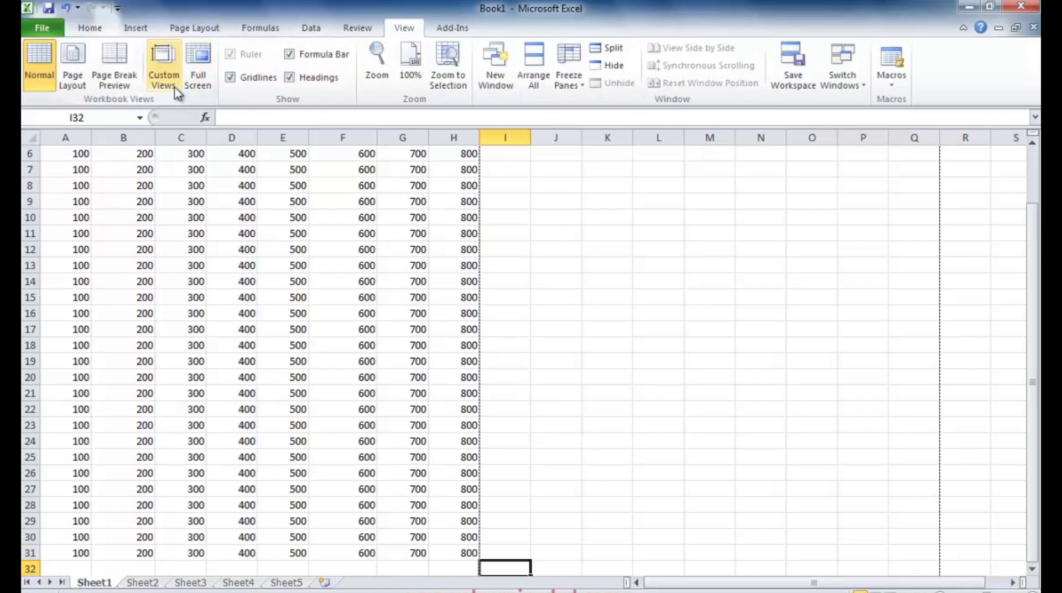
left_click(206, 83)
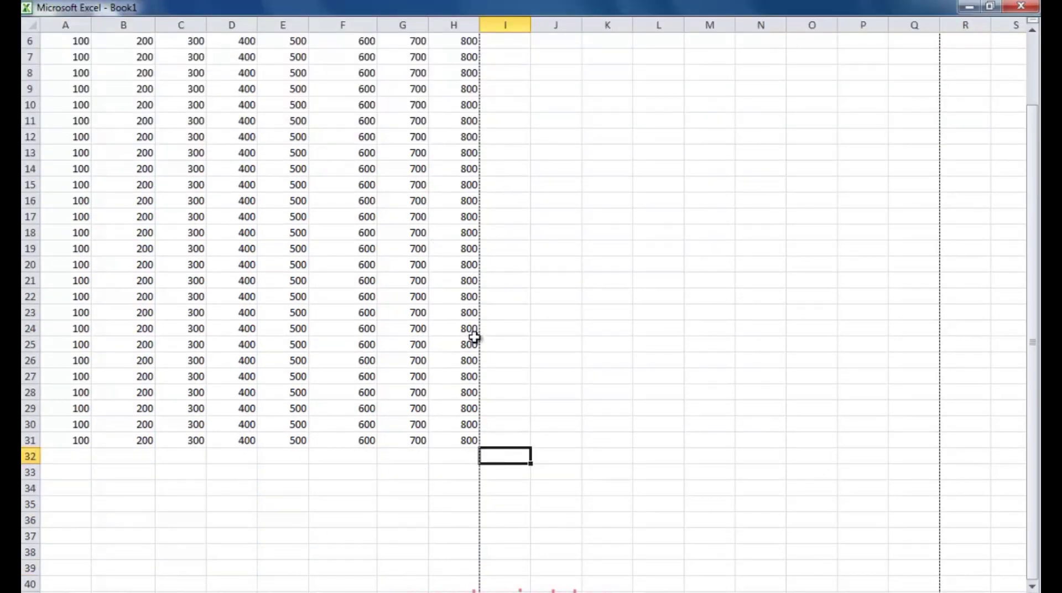
left_click(635, 182)
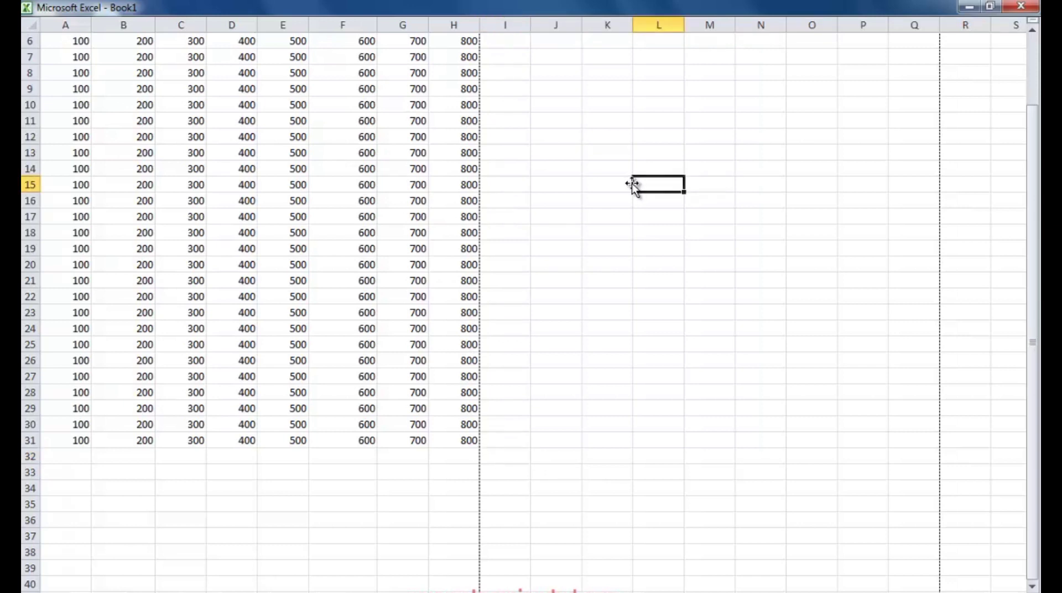
right_click(579, 169)
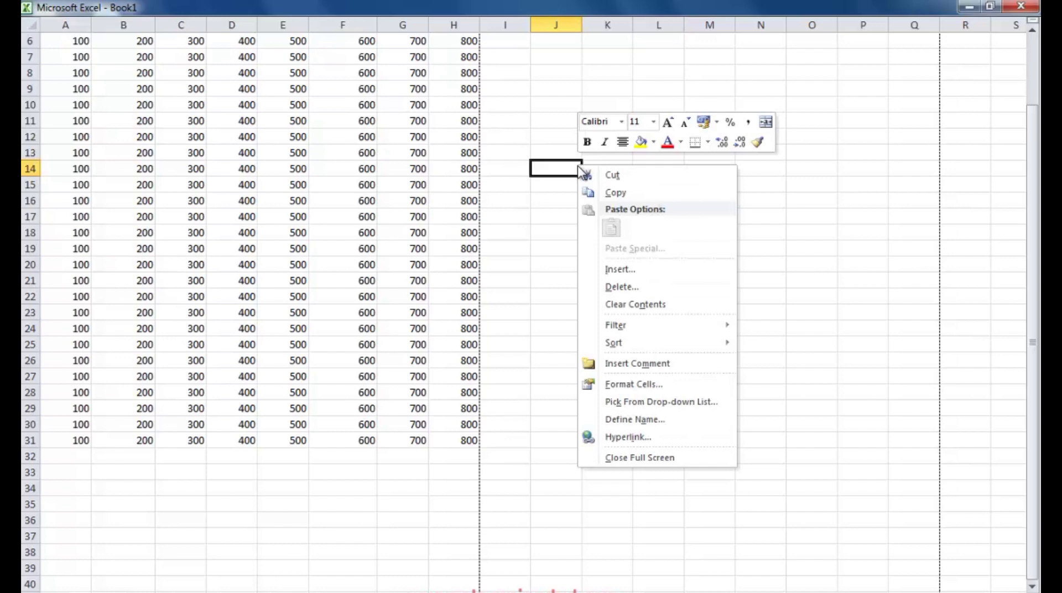
left_click(631, 458)
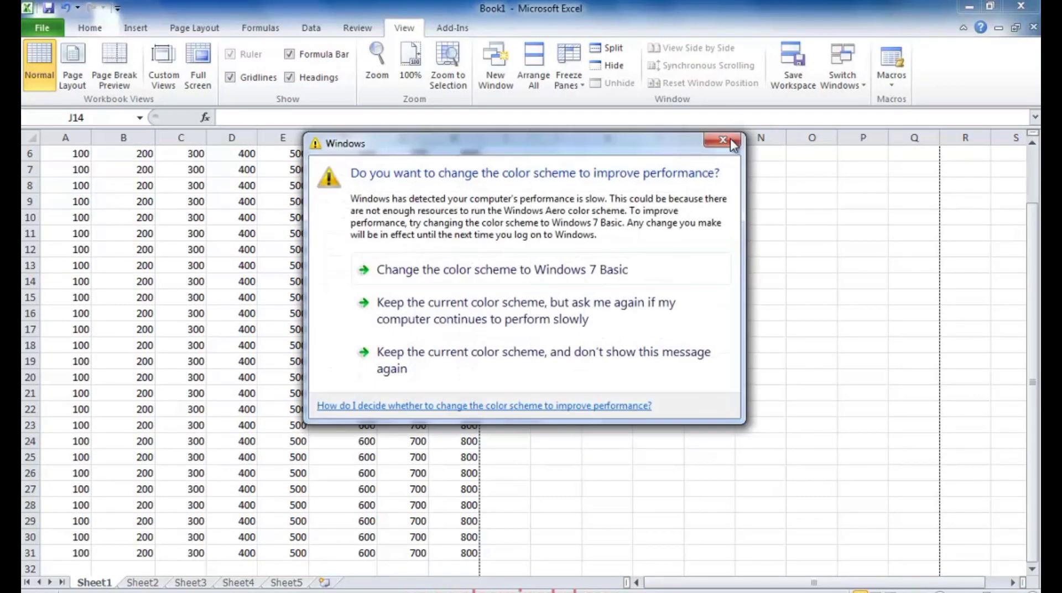
left_click(723, 141)
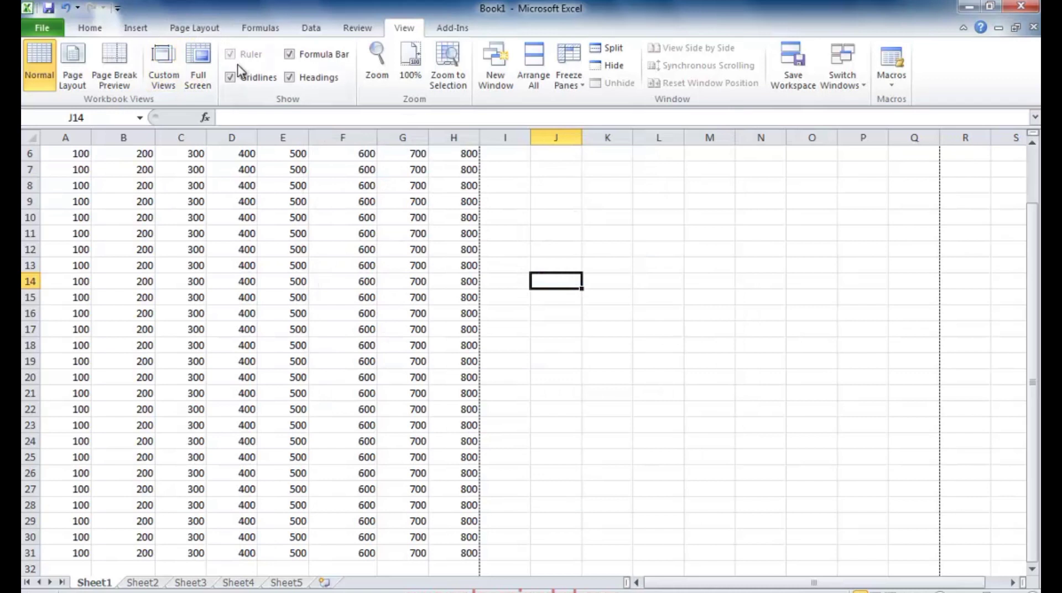
- Select cell C7 and hide the worksheet's gridlines, formula bar and headings
left_click(563, 344)
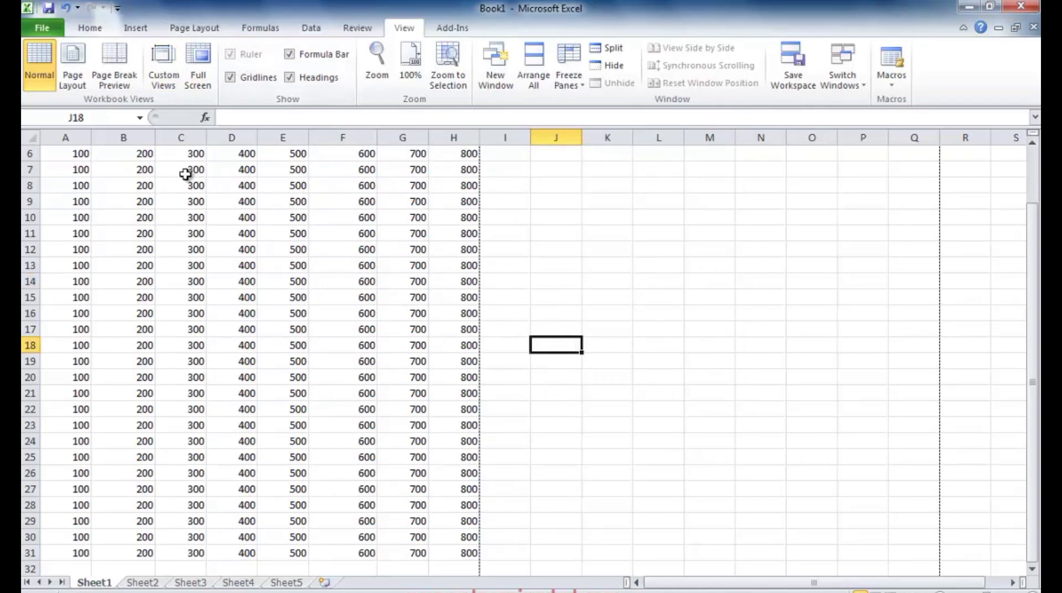
left_click(200, 166)
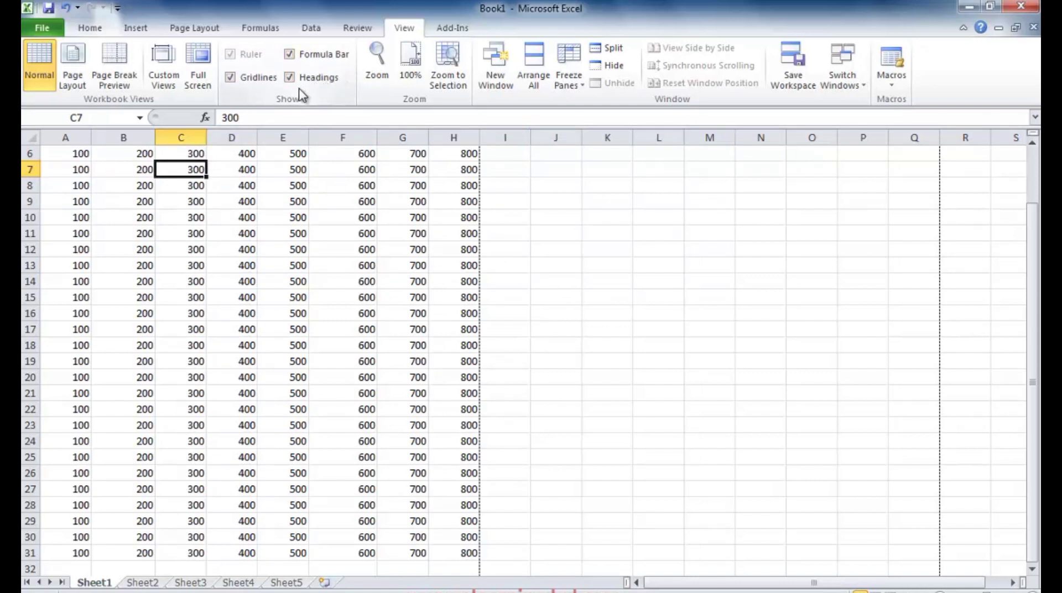
left_click(246, 81)
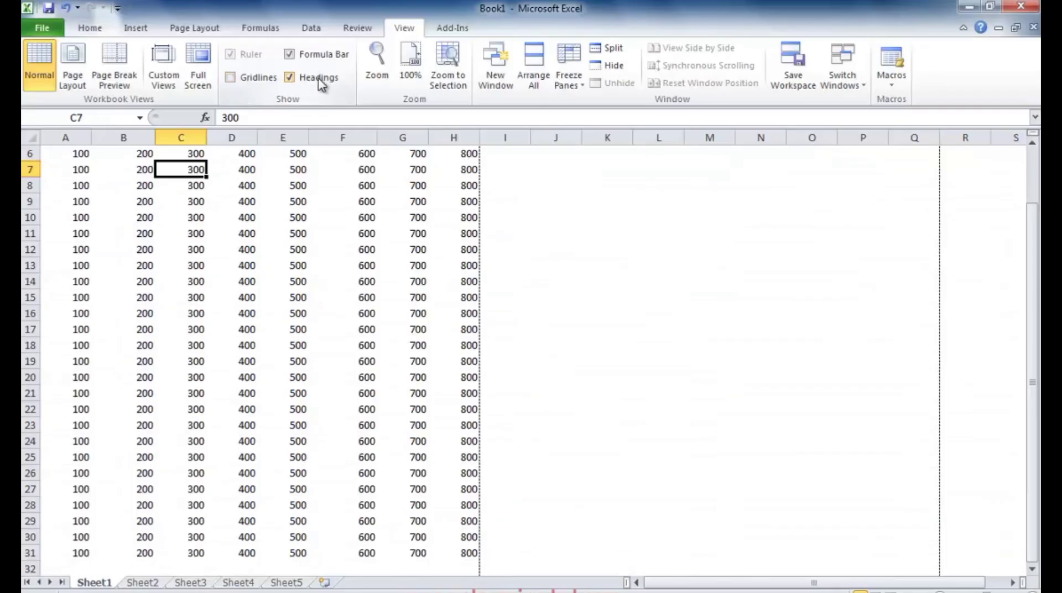
left_click(315, 54)
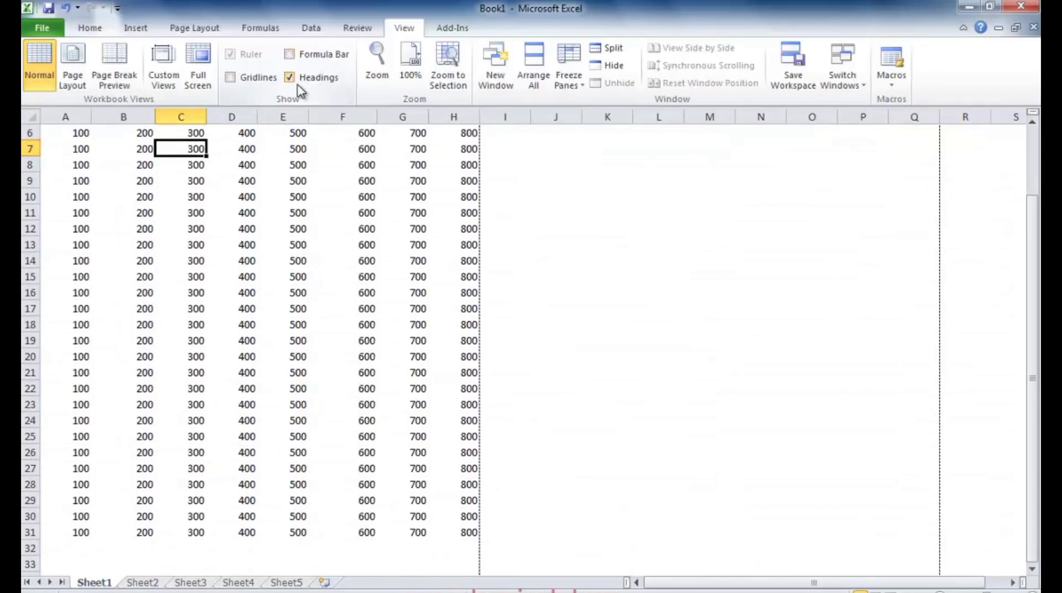
left_click(308, 80)
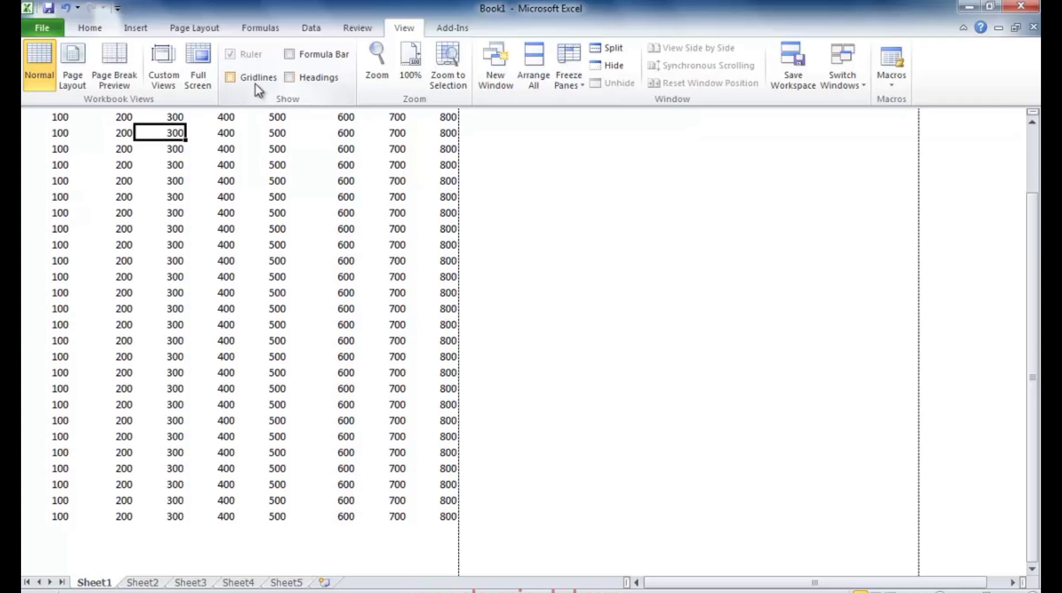
- Show the gridlines, formula bar and headings again
left_click(230, 77)
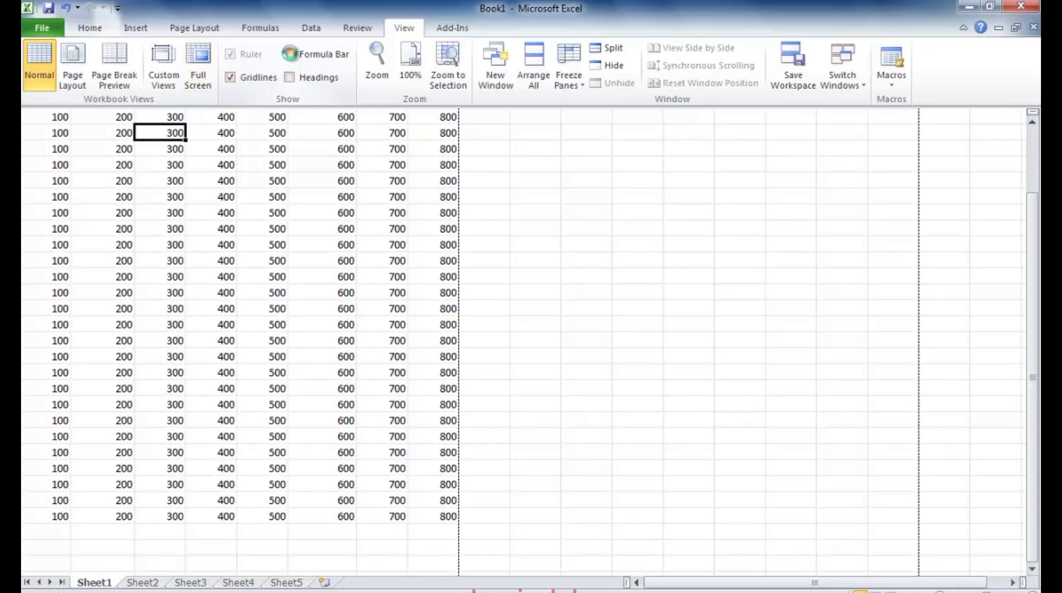
left_click(289, 55)
left_click(289, 79)
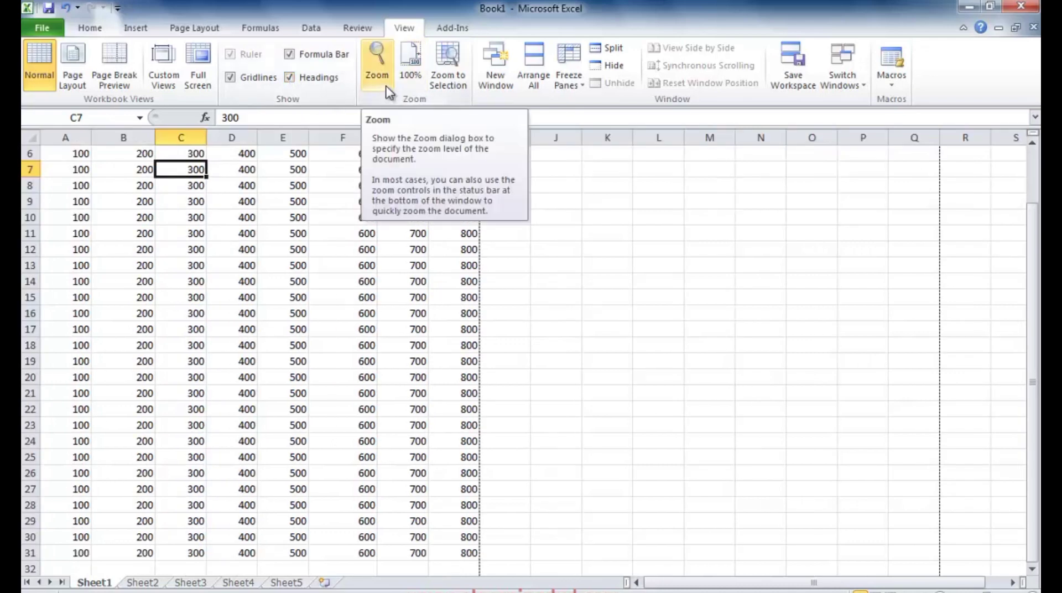
- Set the worksheet magnification to 200% with the Zoom dialog
scroll(271, 351, "up", 2)
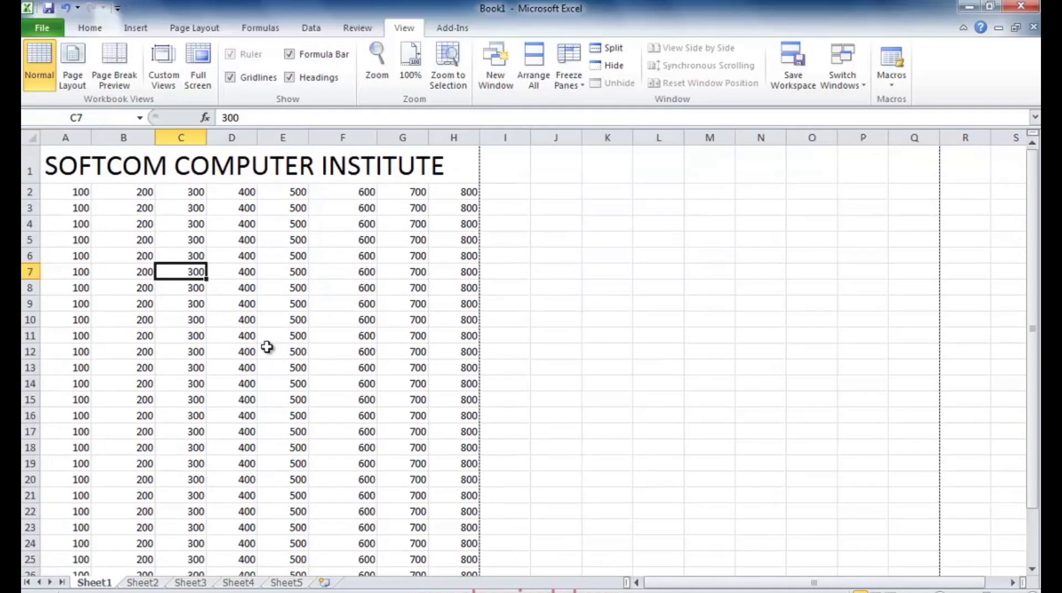
left_click(378, 83)
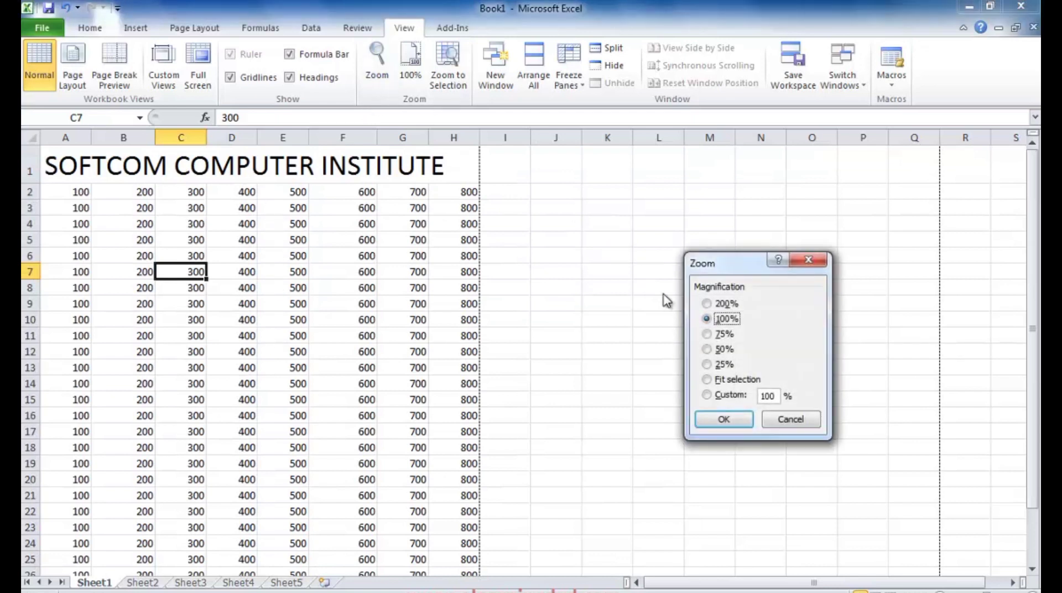
left_click(707, 304)
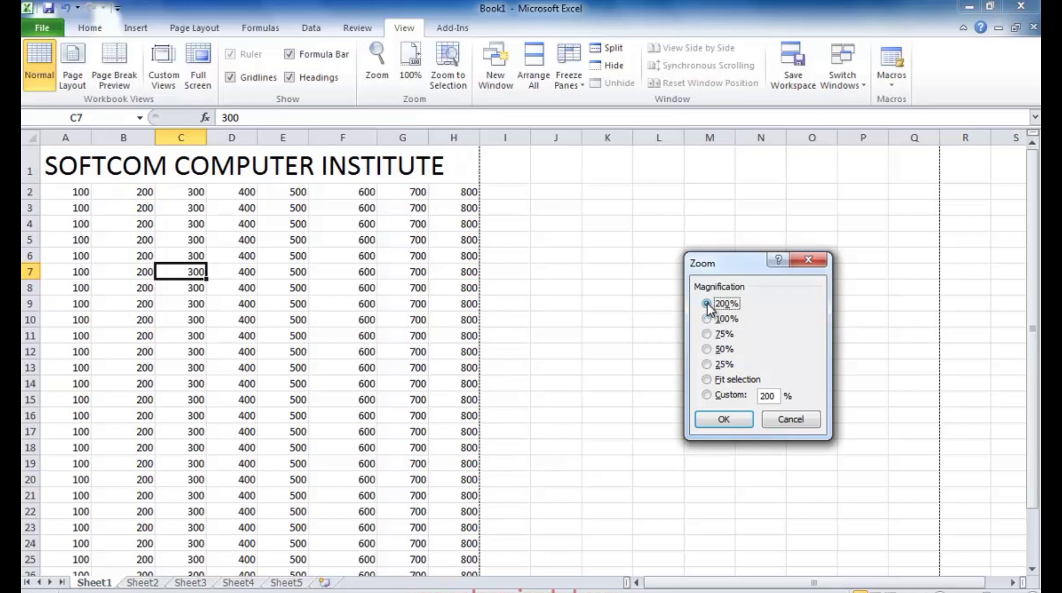
left_click(725, 419)
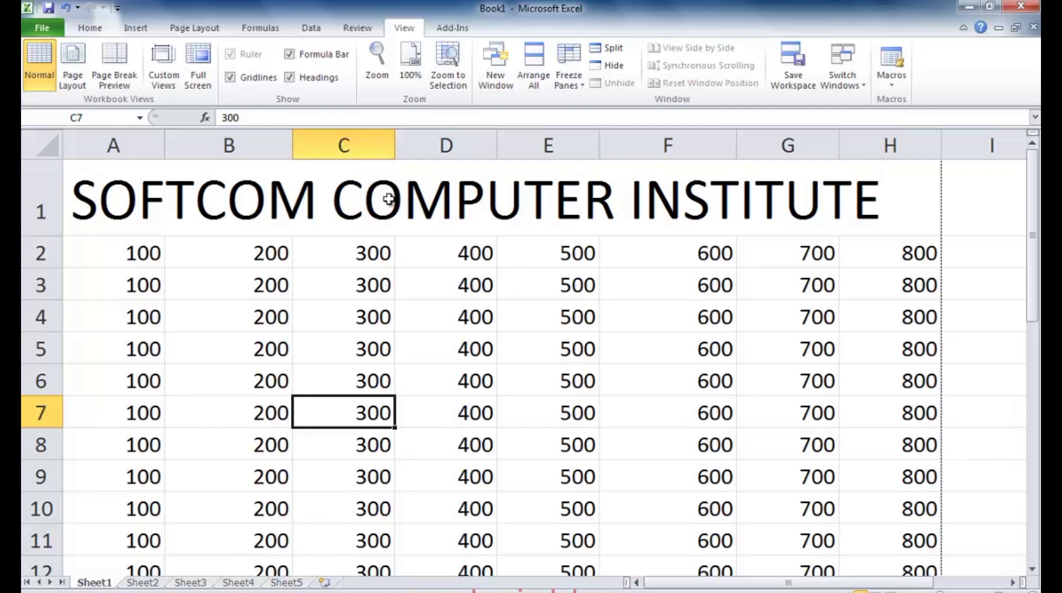
- Zoom to the selected cell C7 and reset the worksheet zoom to 100%
left_click(456, 86)
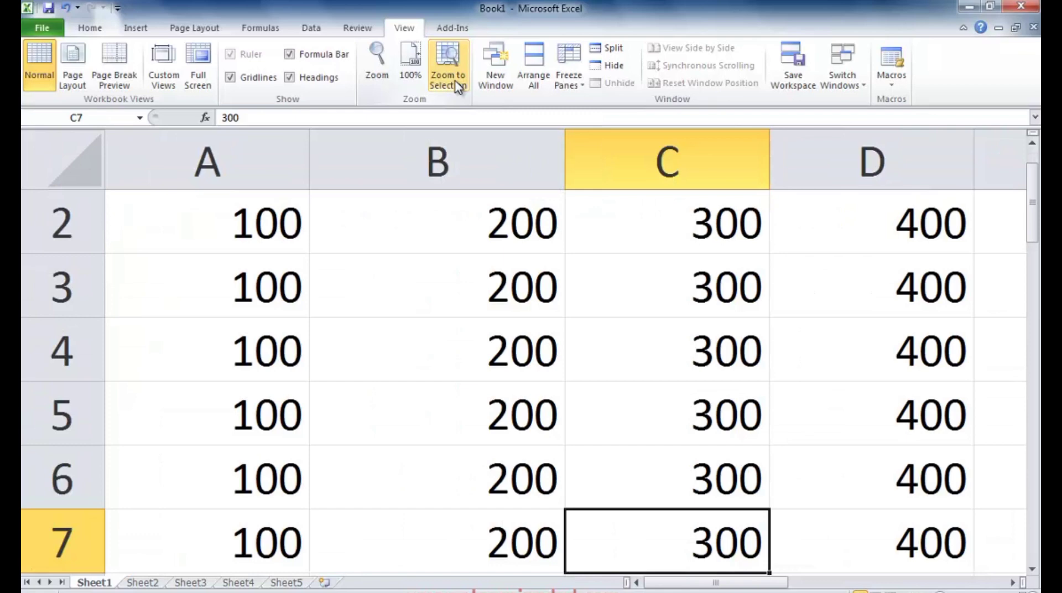
left_click(412, 68)
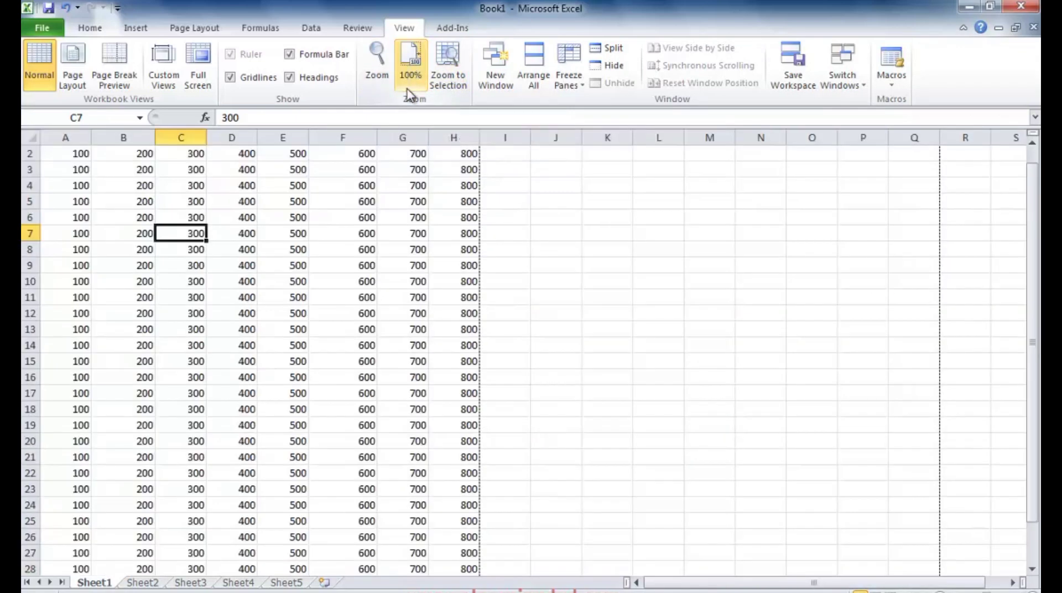
- Open five additional windows of the Book1 workbook, up to Book1:6
left_click(507, 94)
left_click(498, 81)
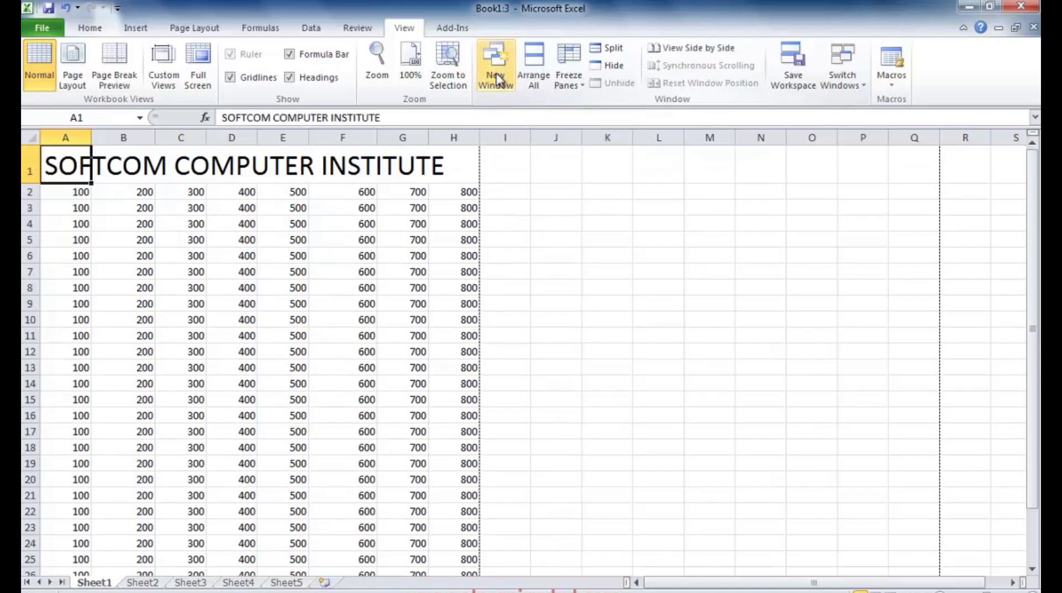
left_click(497, 80)
left_click(497, 79)
- Arrange all open workbook windows in the Tiled layout
left_click(541, 78)
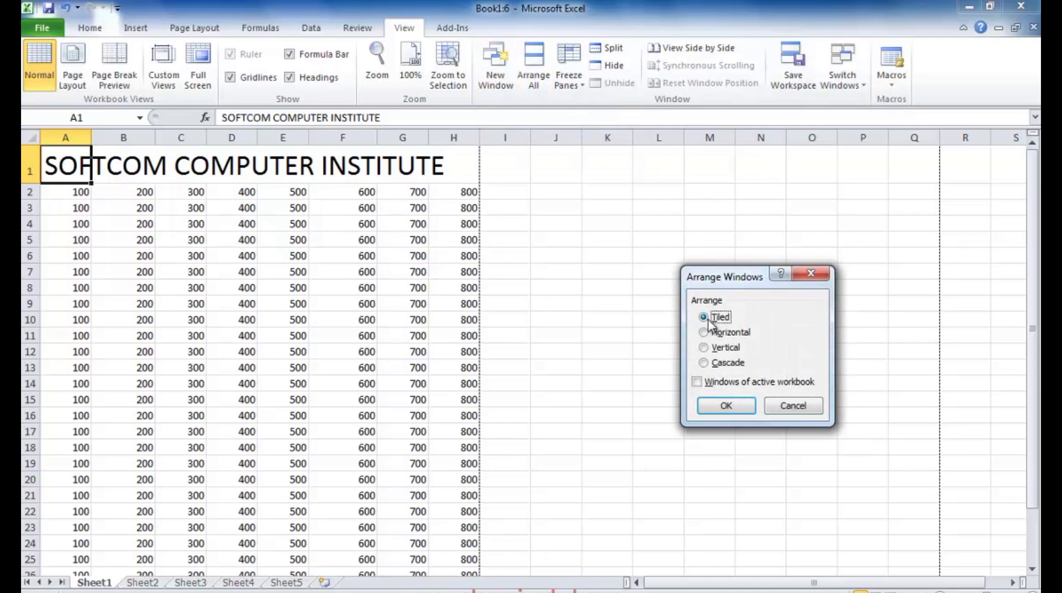
left_click(726, 408)
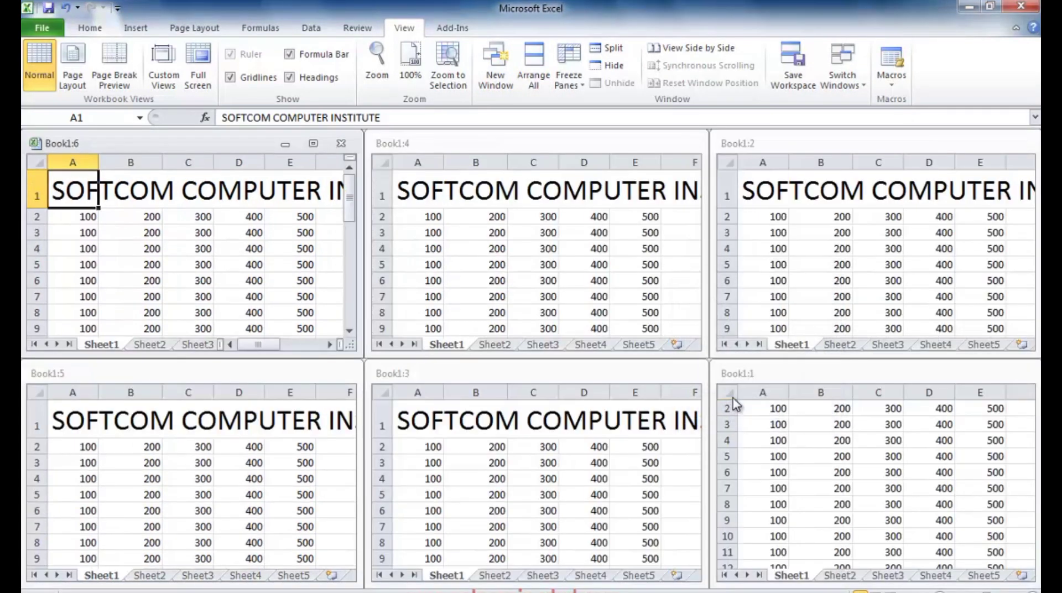
scroll(547, 316, "down", 9)
scroll(547, 321, "up", 9)
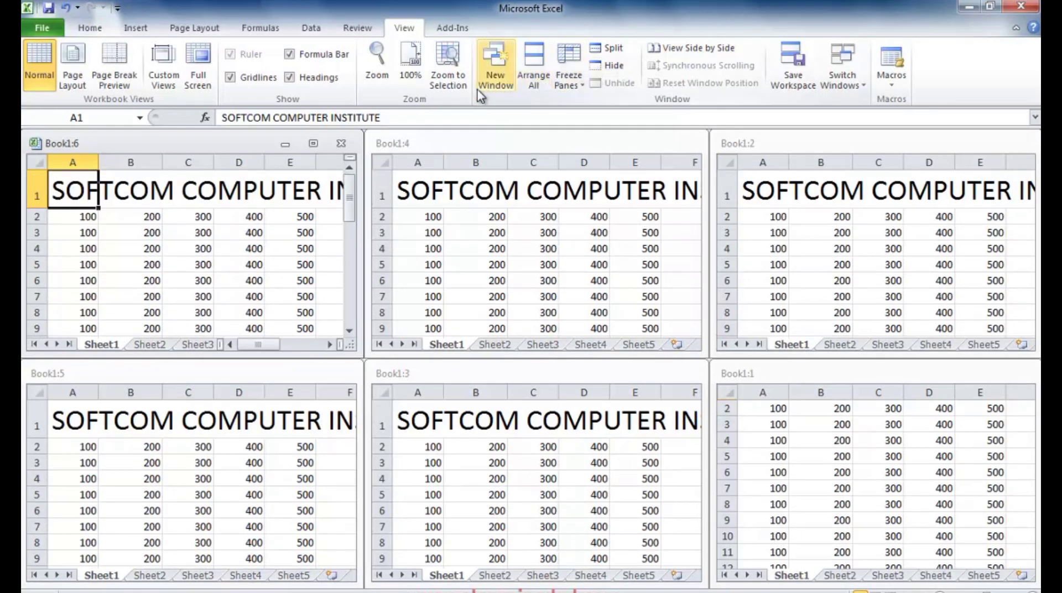
- Arrange all workbook windows in the Horizontal layout, and rearrange them in the Vertical layout
left_click(539, 93)
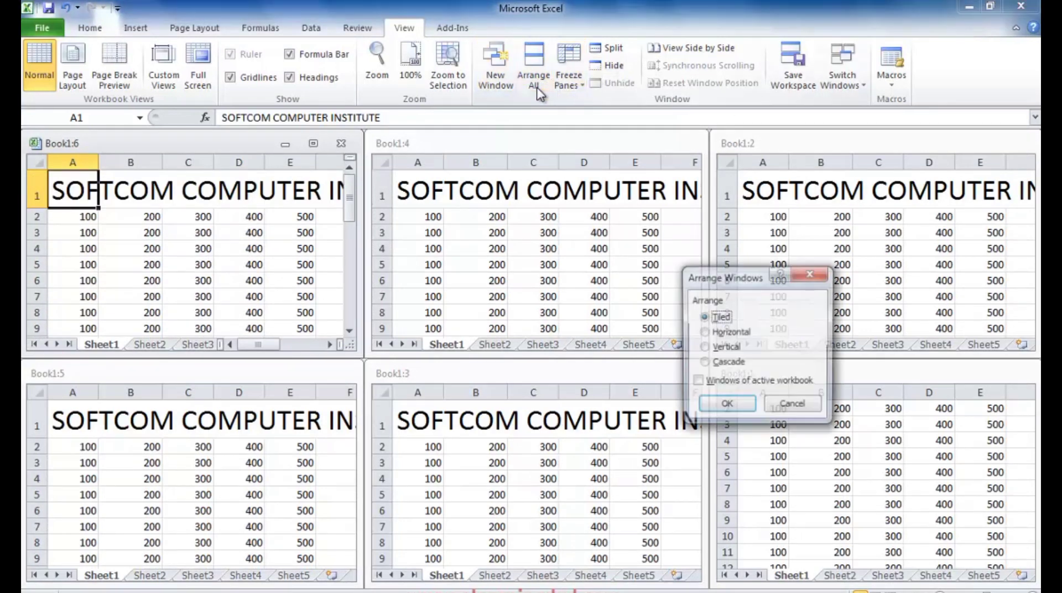
left_click(718, 333)
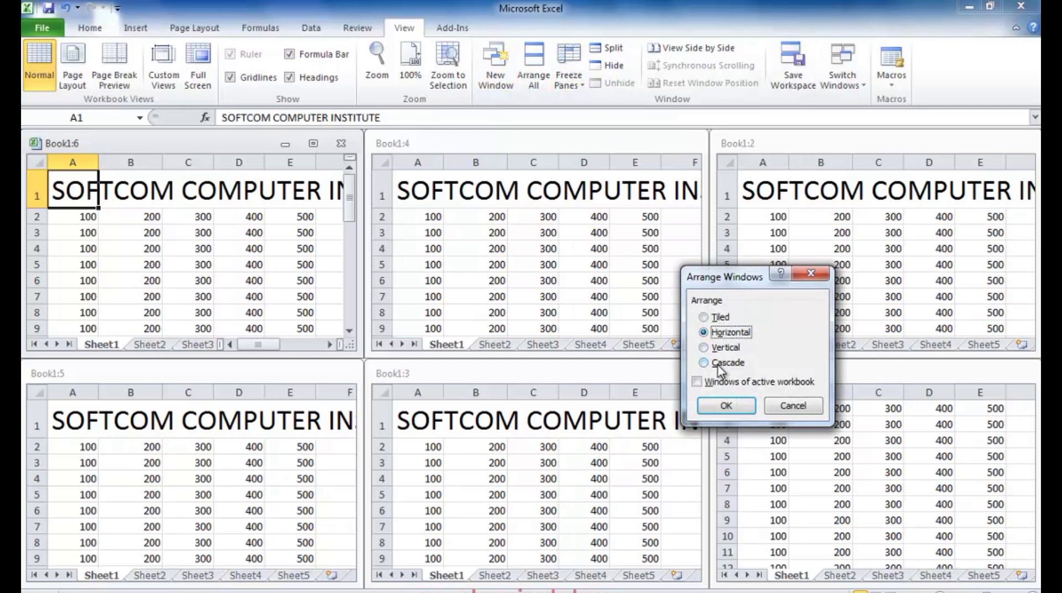
left_click(726, 405)
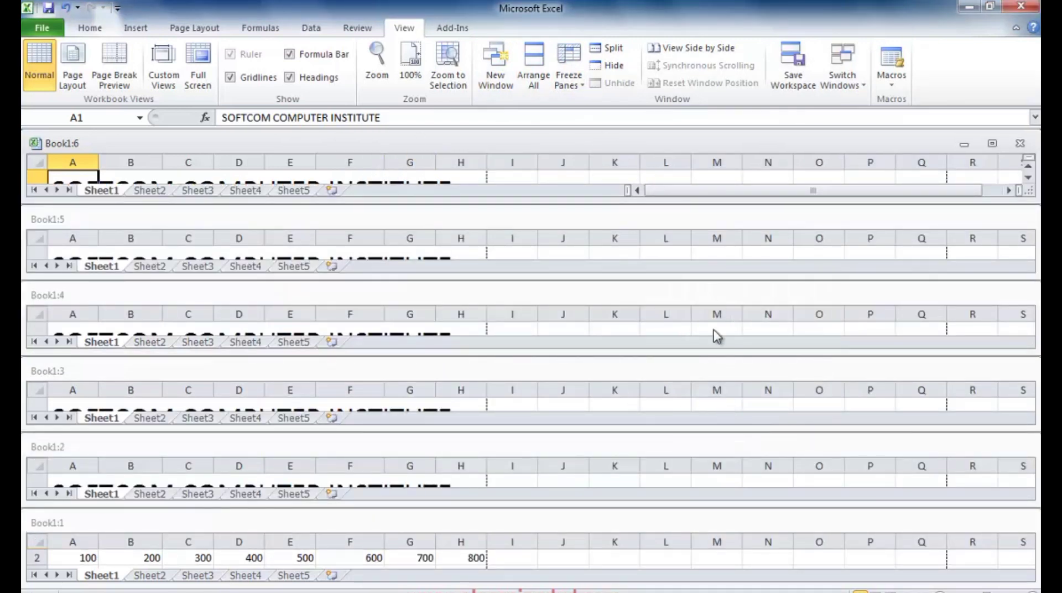
left_click(543, 86)
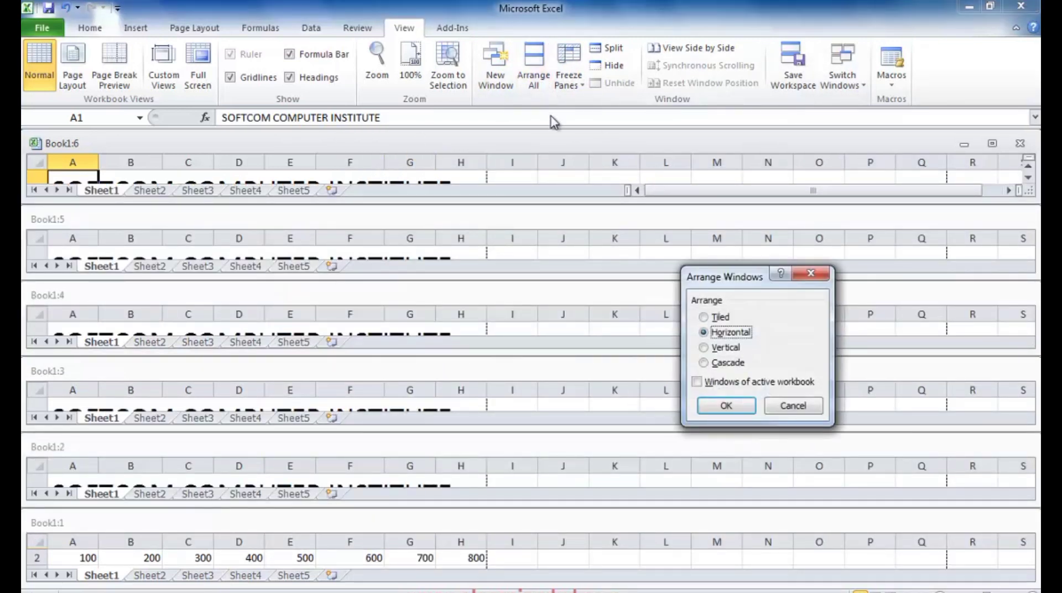
left_click(708, 346)
left_click(726, 406)
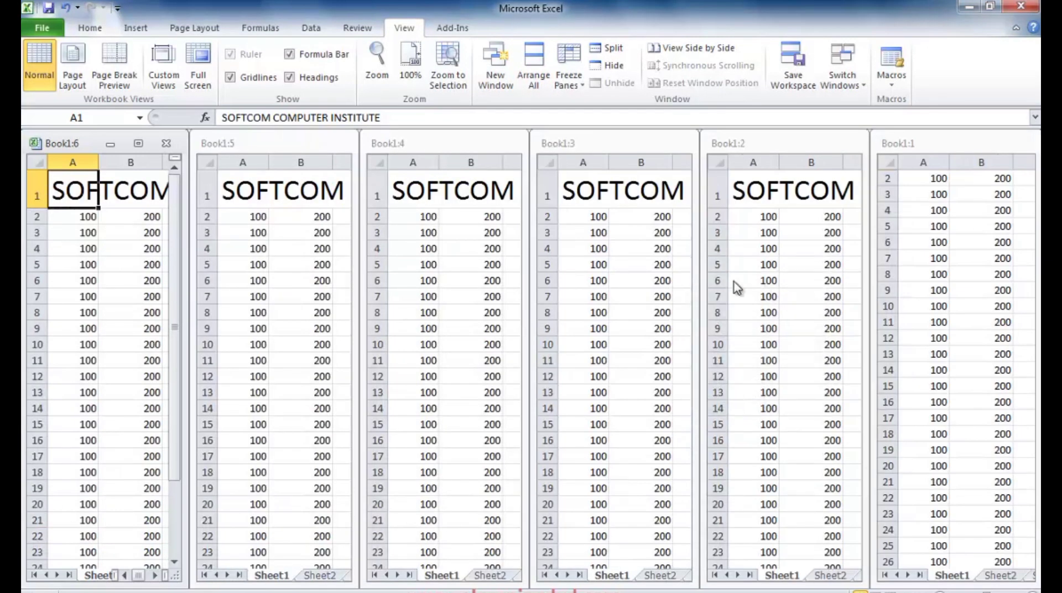
- Arrange all workbook windows in the Cascade layout
left_click(532, 81)
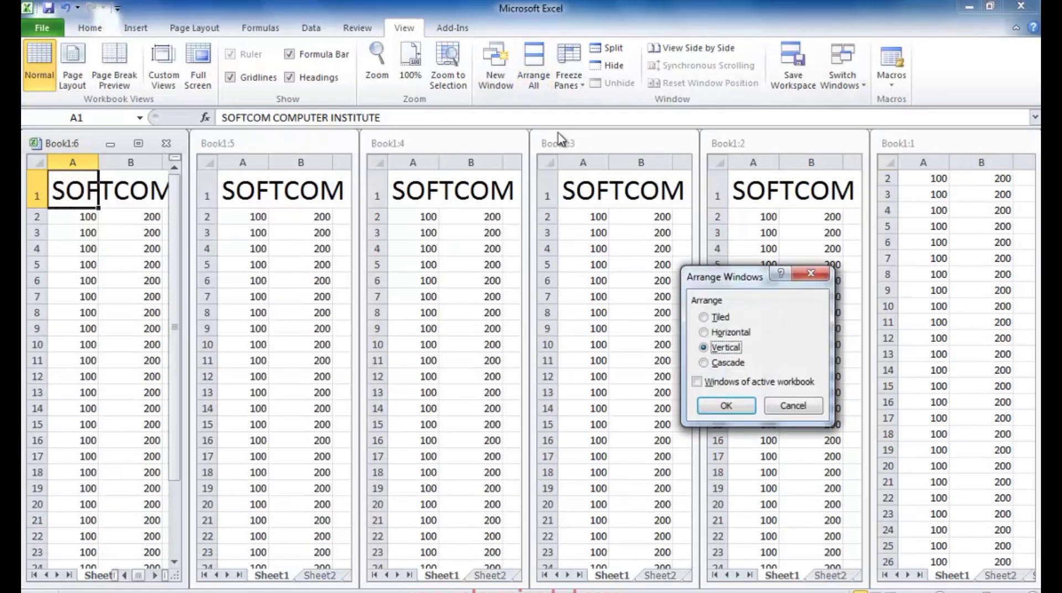
left_click(704, 363)
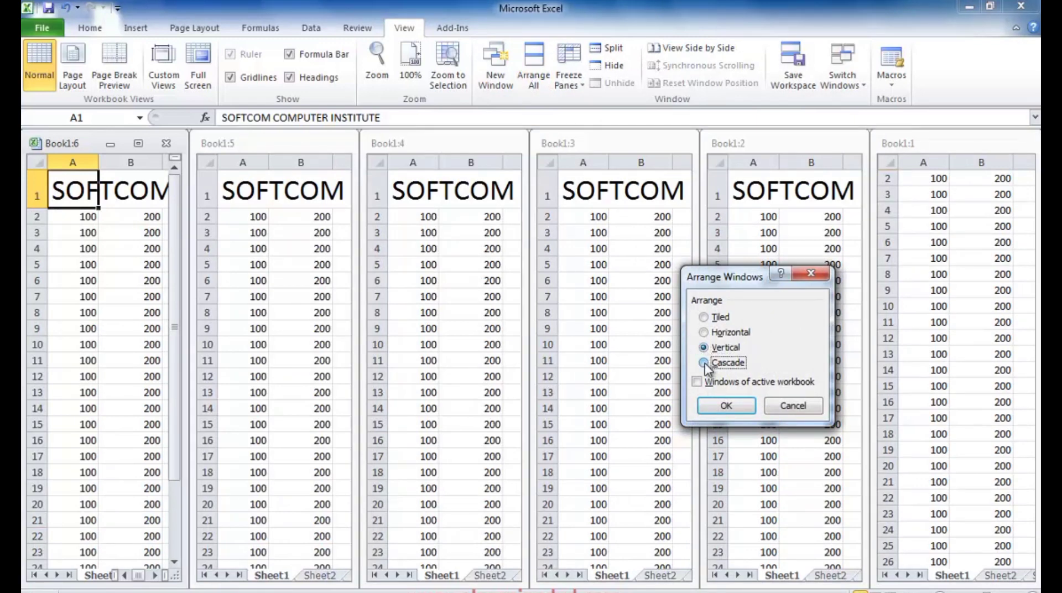
left_click(726, 406)
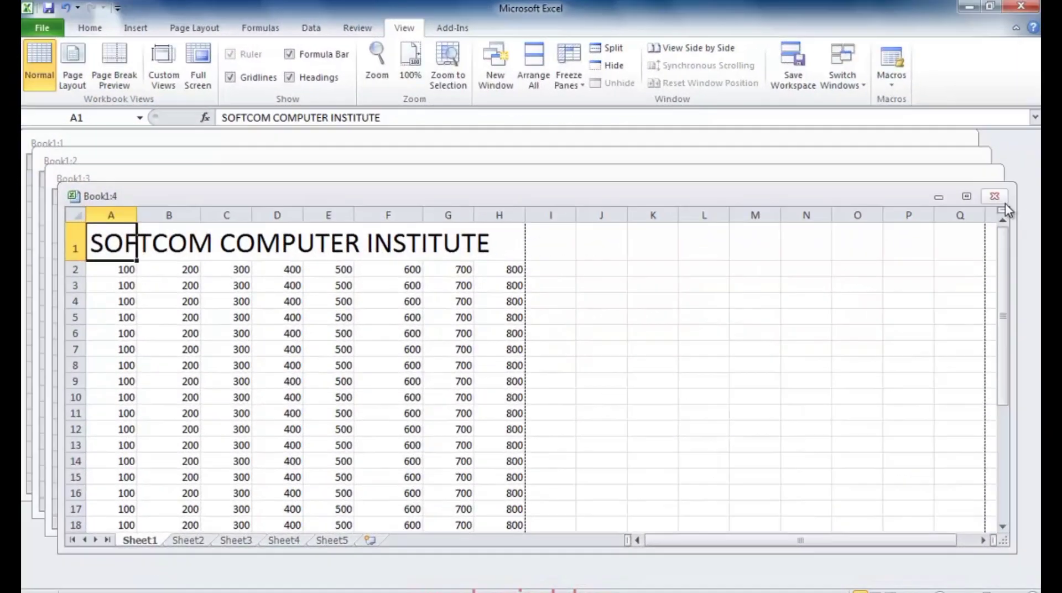
- Close the extra workbook windows, including Book1:4, Book1:3 and Book1:2, and maximize the remaining Book1 window
left_click(996, 198)
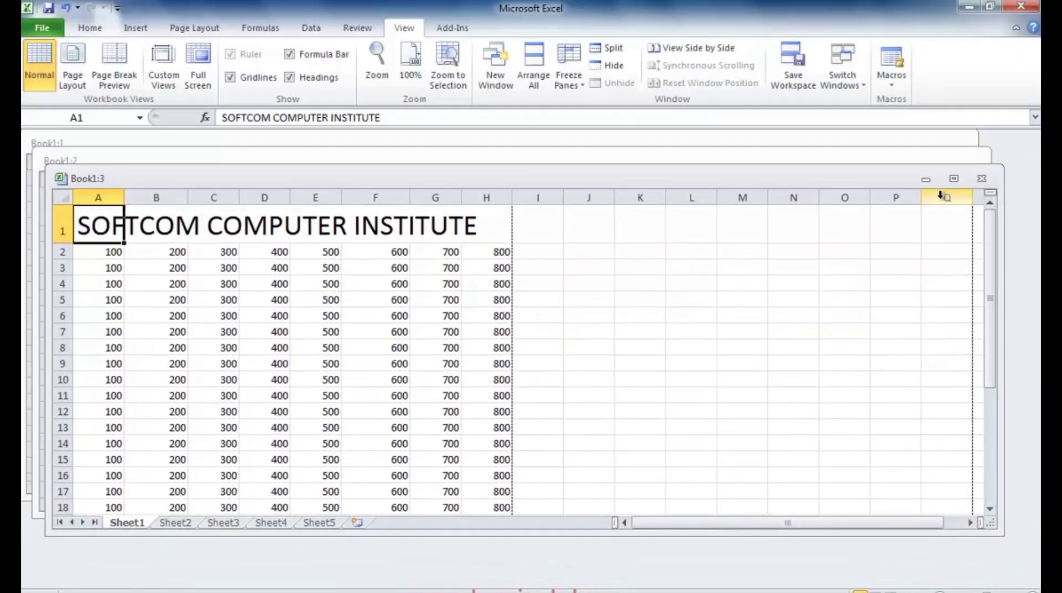
left_click(851, 84)
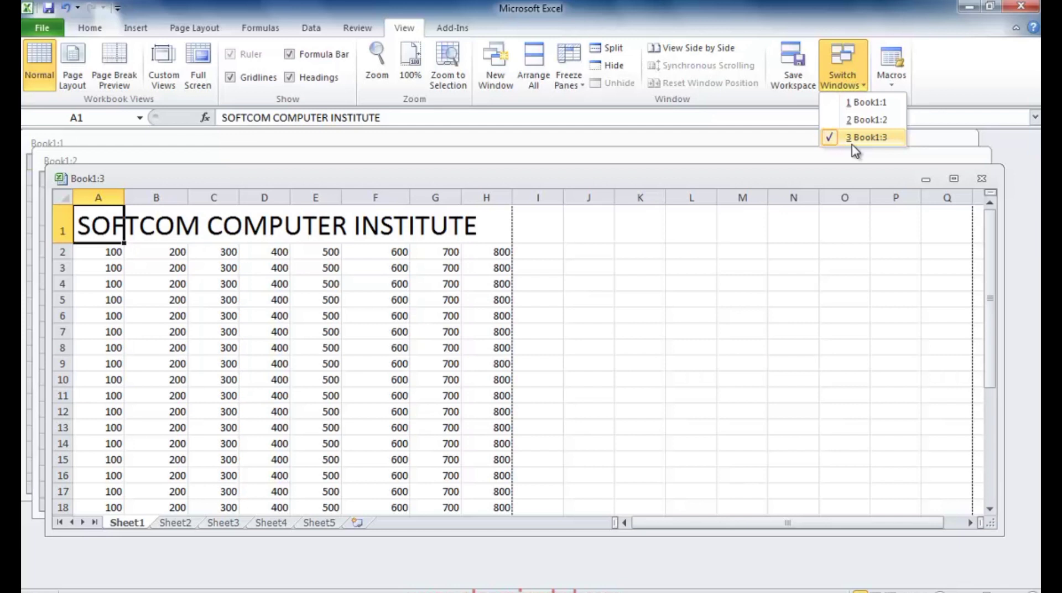
left_click(659, 260)
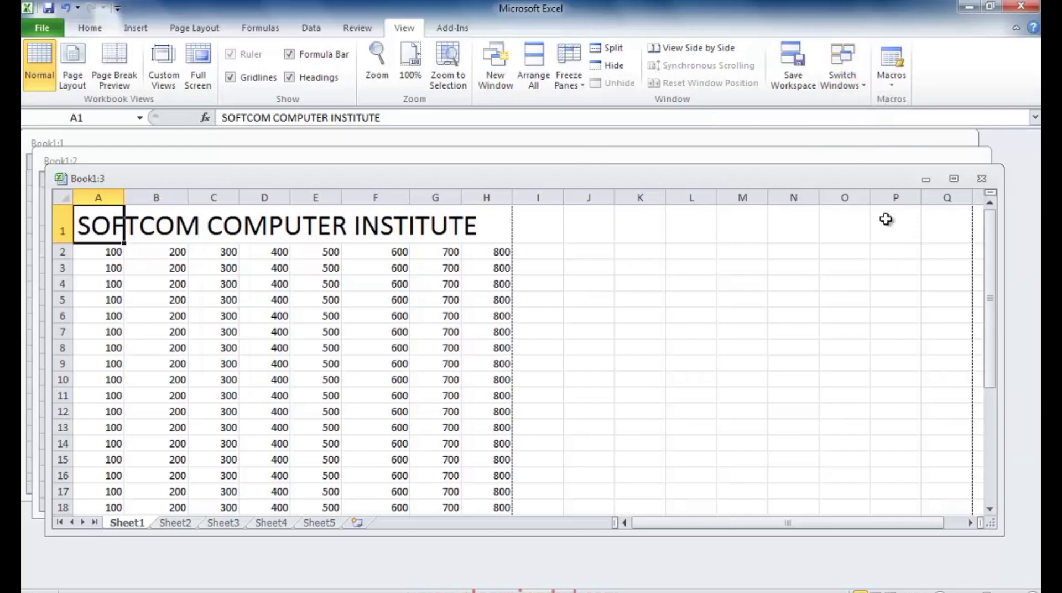
left_click(981, 178)
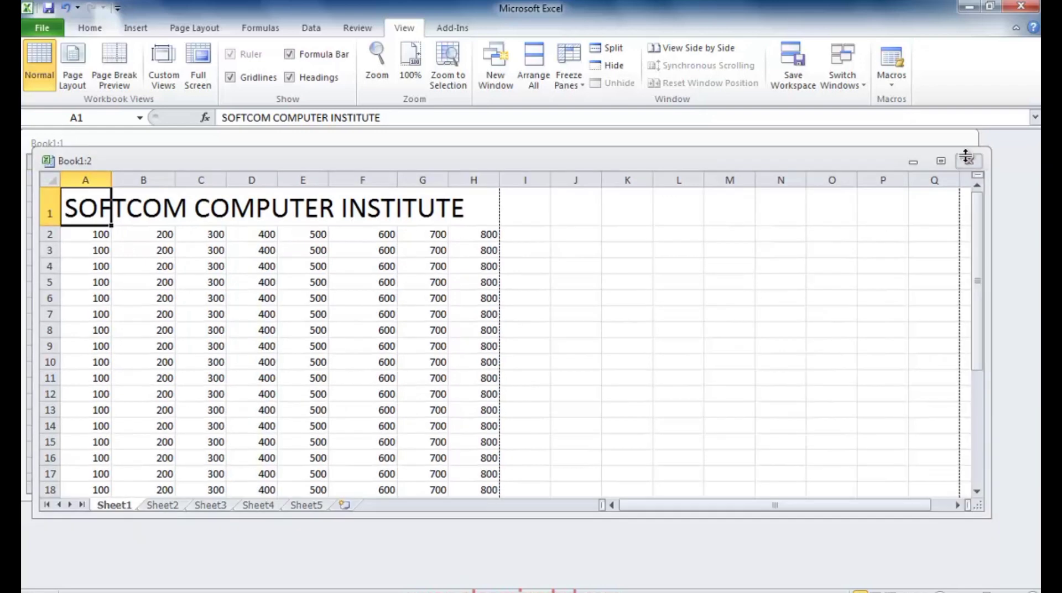
left_click(969, 158)
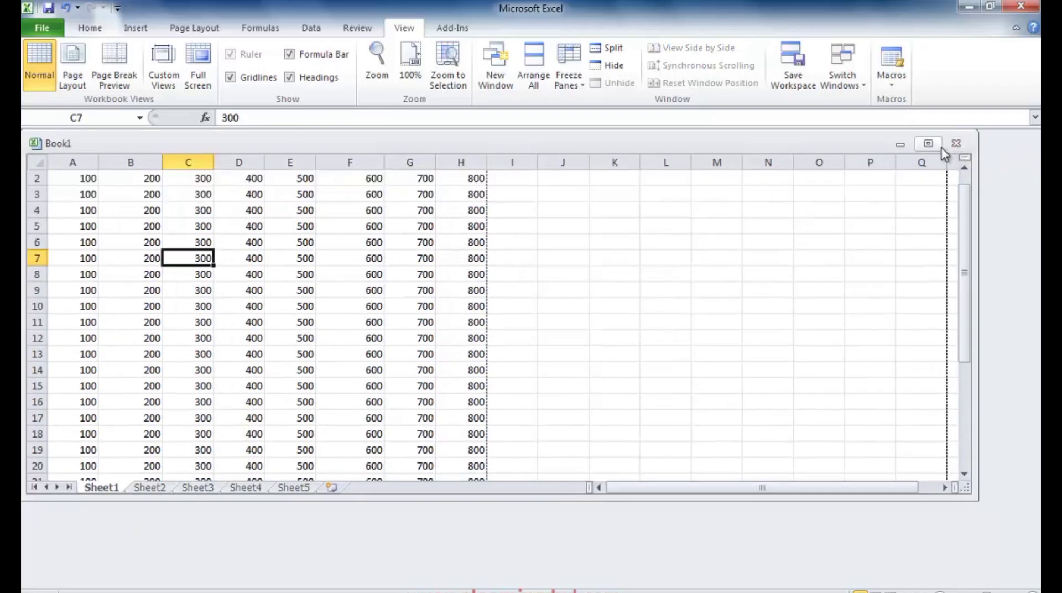
left_click(935, 146)
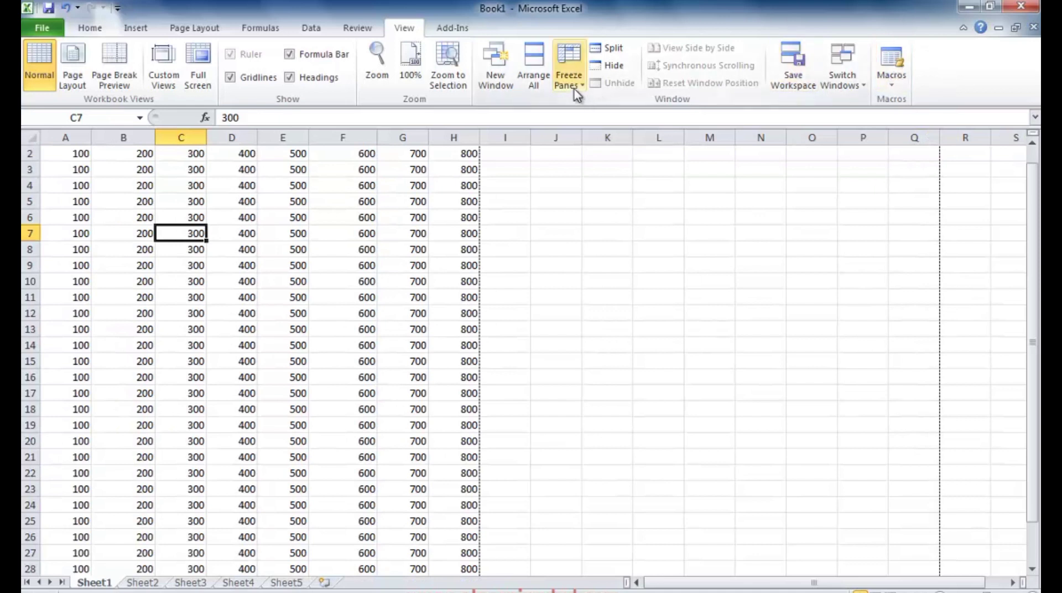
- Examine how the title row behaves across the data rows, dismissing the Windows color scheme message
scroll(543, 300, "up", 1)
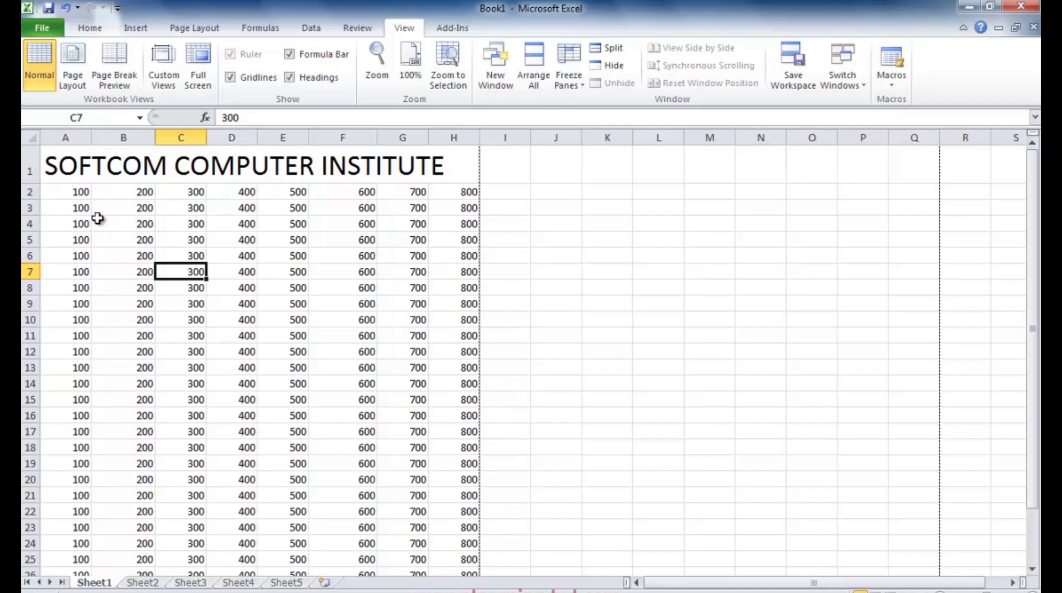
scroll(325, 265, "down", 11)
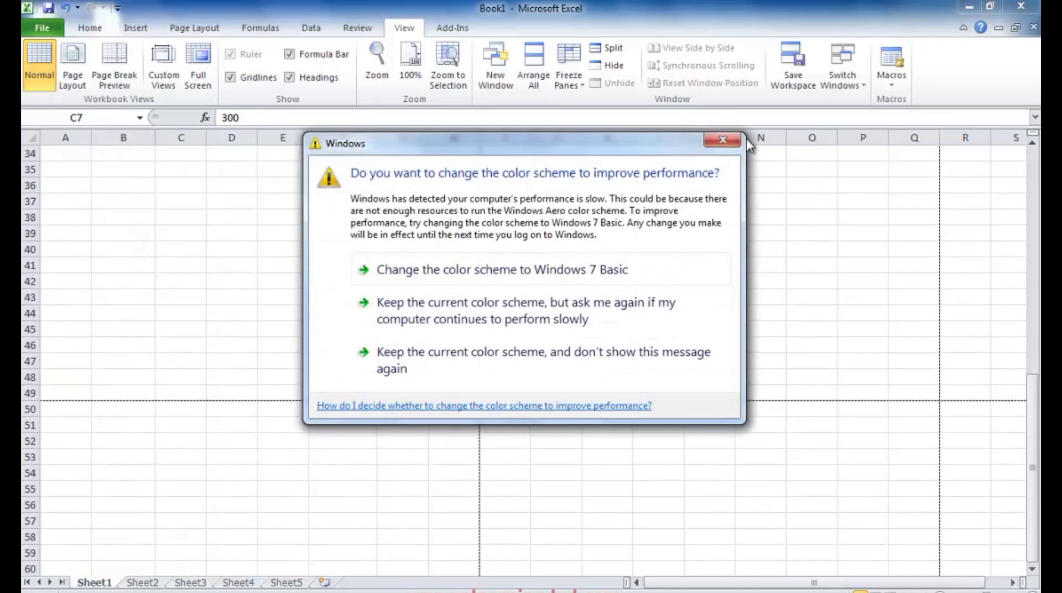
left_click(729, 141)
scroll(332, 363, "up", 11)
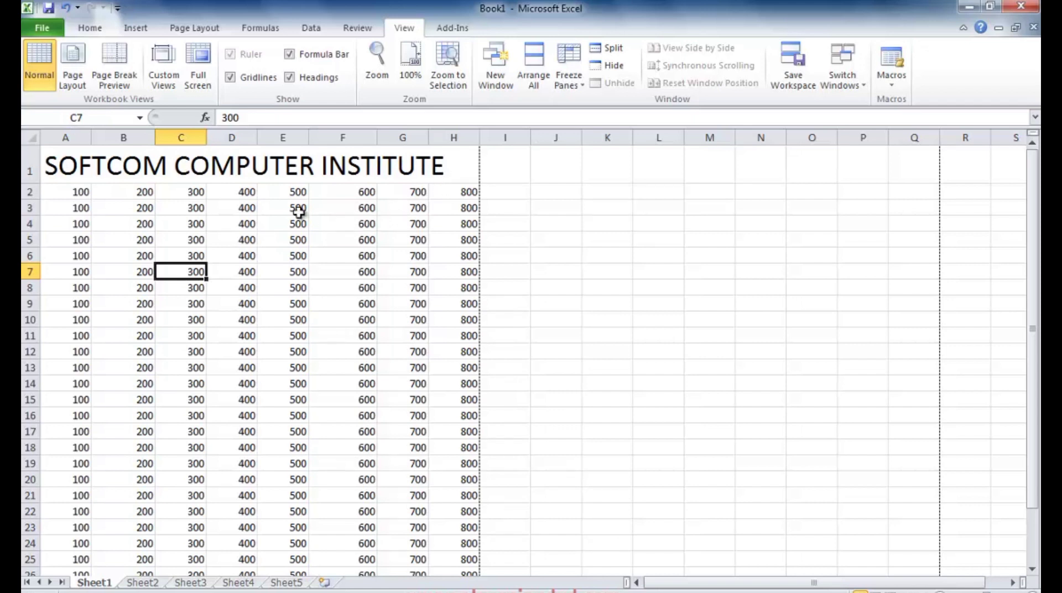
scroll(384, 256, "down", 3)
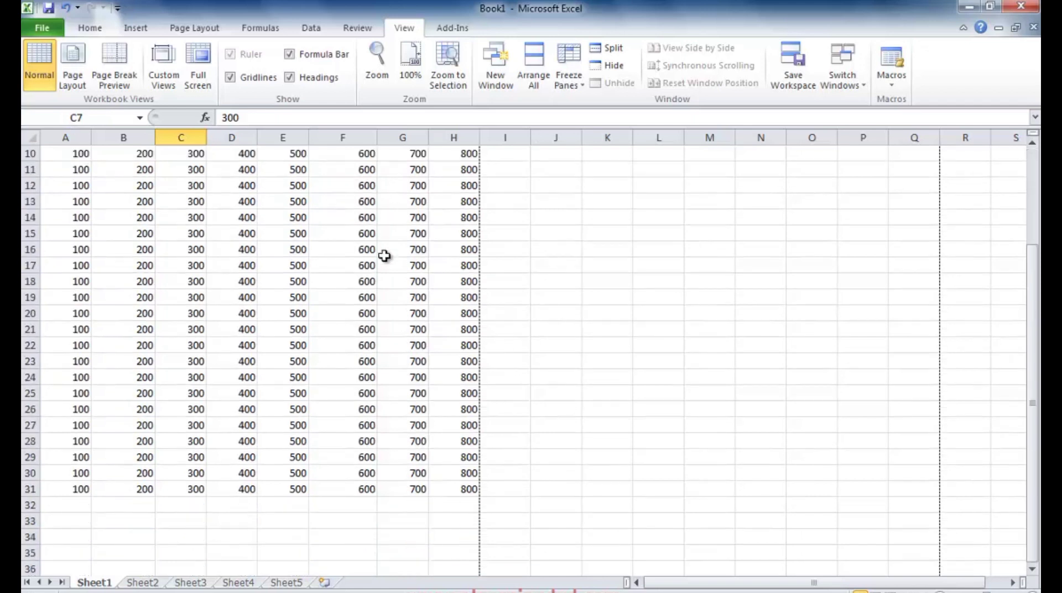
scroll(384, 256, "down", 5)
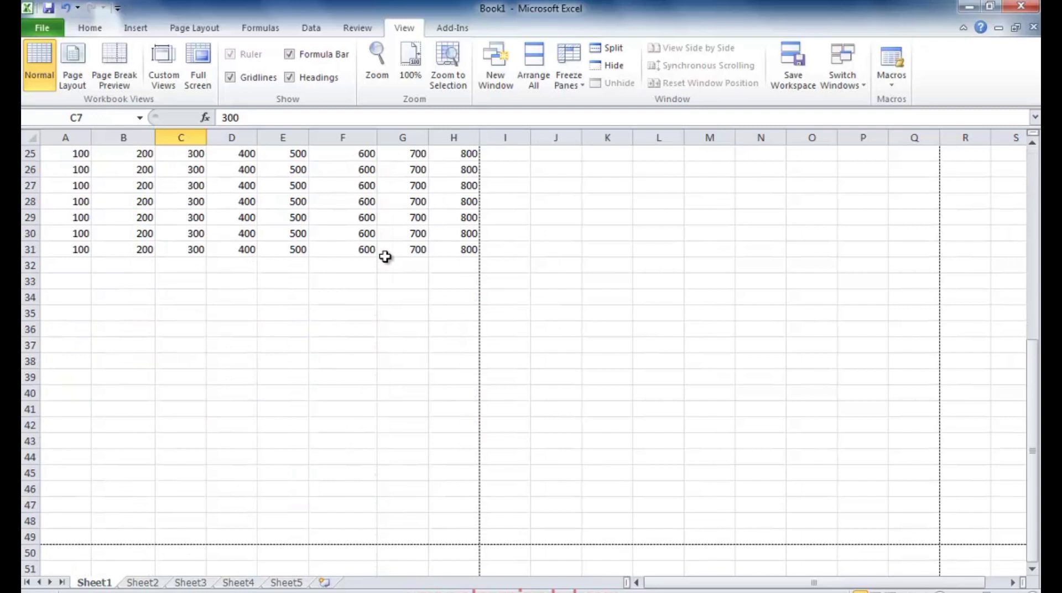
scroll(386, 256, "up", 8)
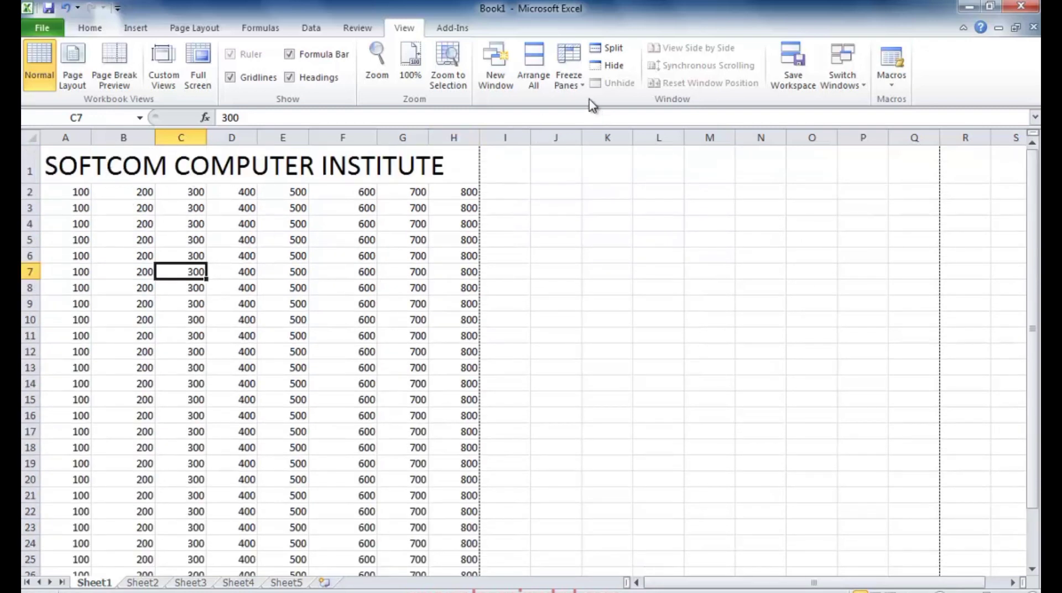
- Select the title range A1:H1 and freeze the worksheet's top row
left_click(145, 169)
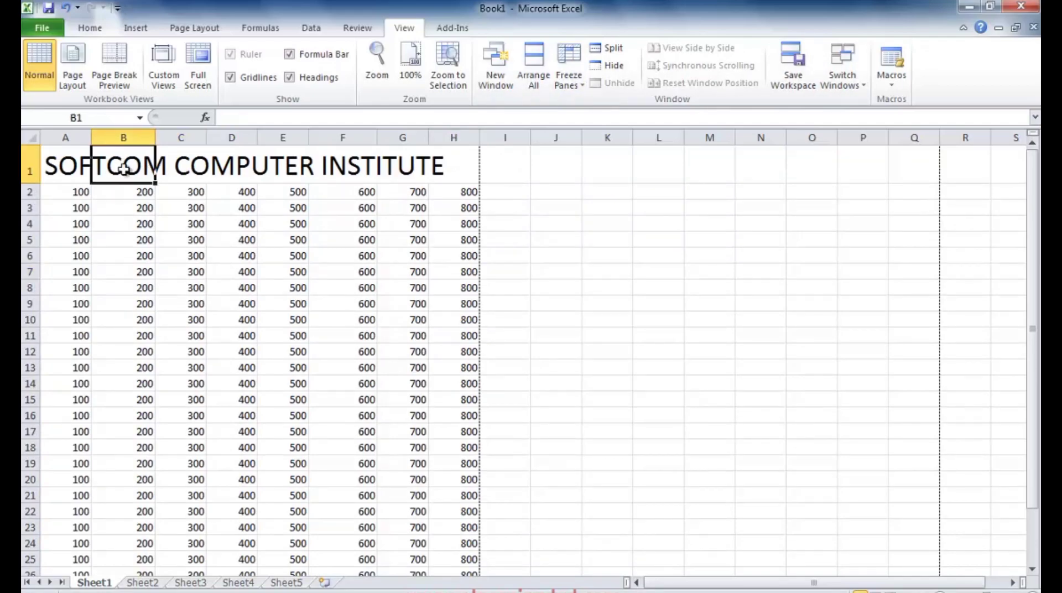
left_click_drag(65, 166, 235, 157)
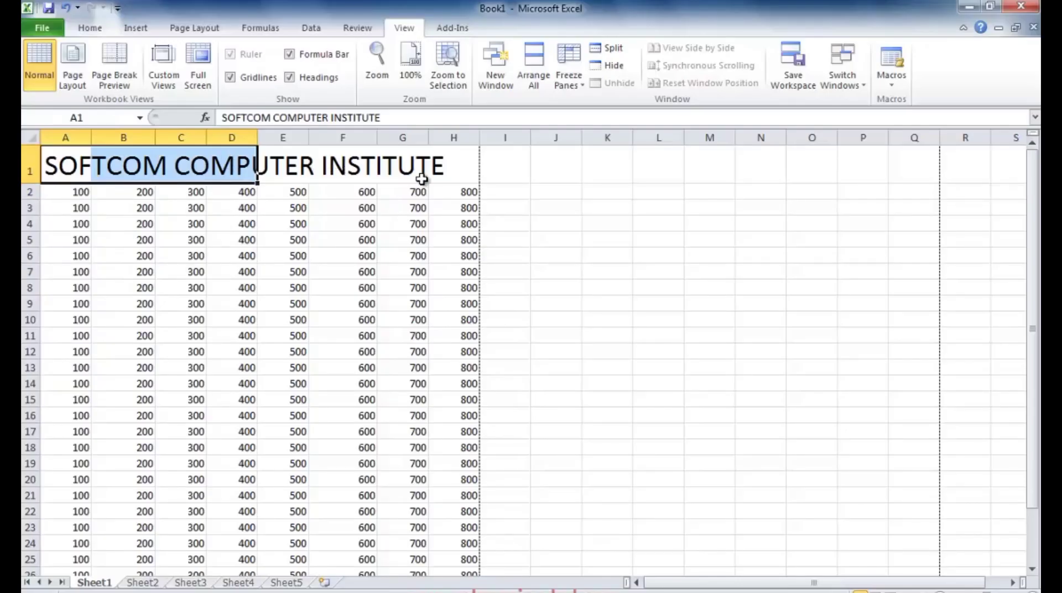
left_click_drag(166, 168, 354, 166)
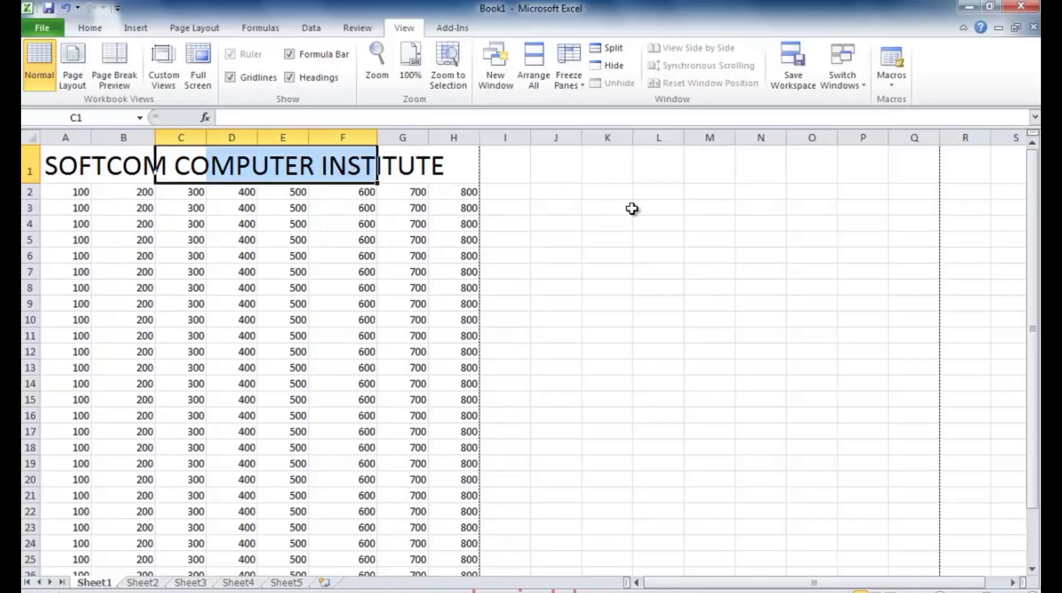
left_click(631, 209)
left_click_drag(71, 163, 476, 145)
left_click(563, 80)
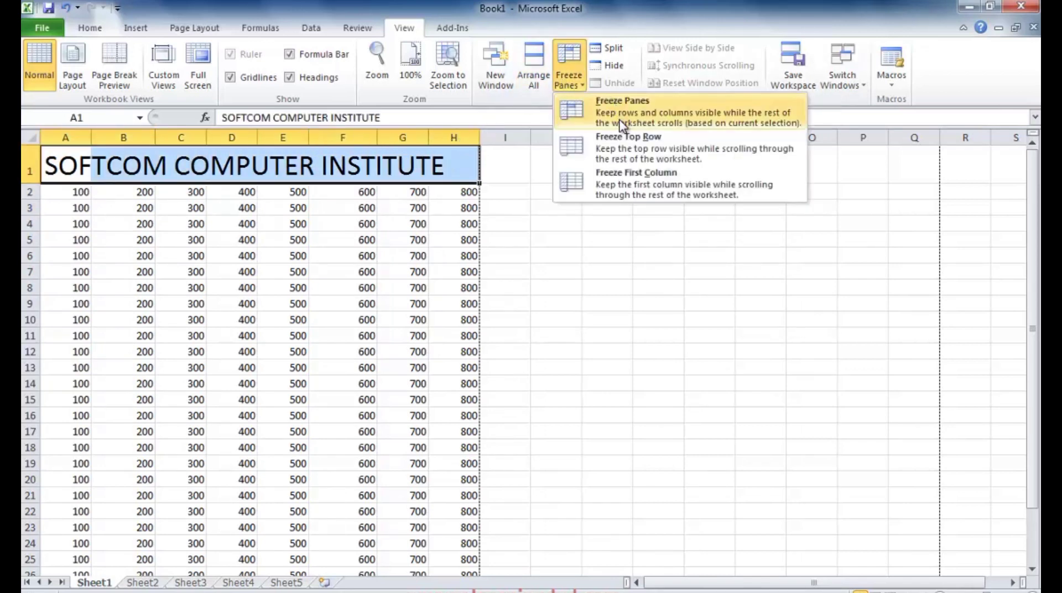
left_click(618, 137)
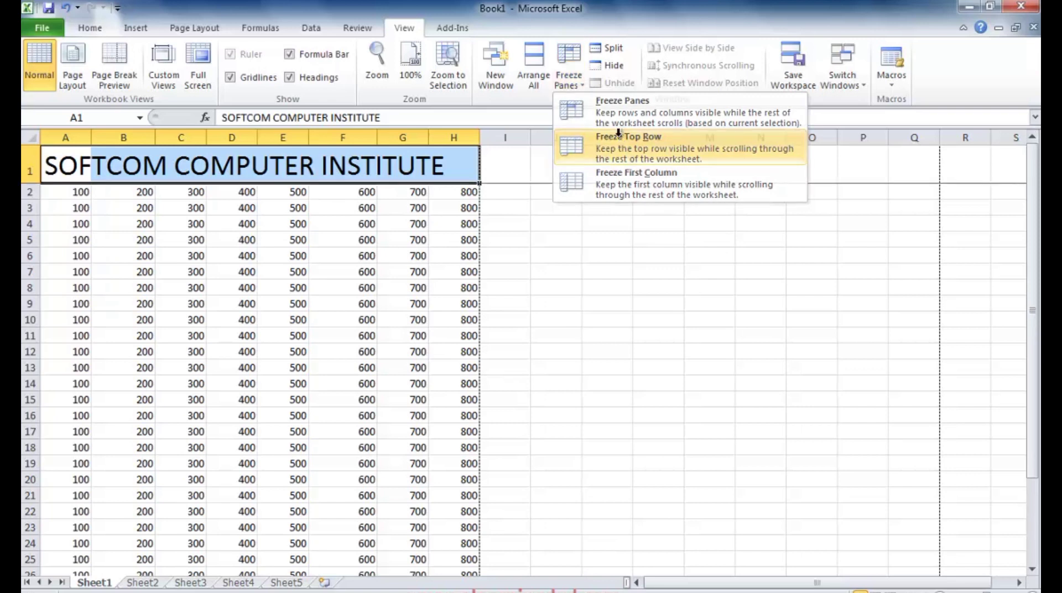
- Select cell K7 and check the frozen title row against the far lower rows of the worksheet
left_click(593, 275)
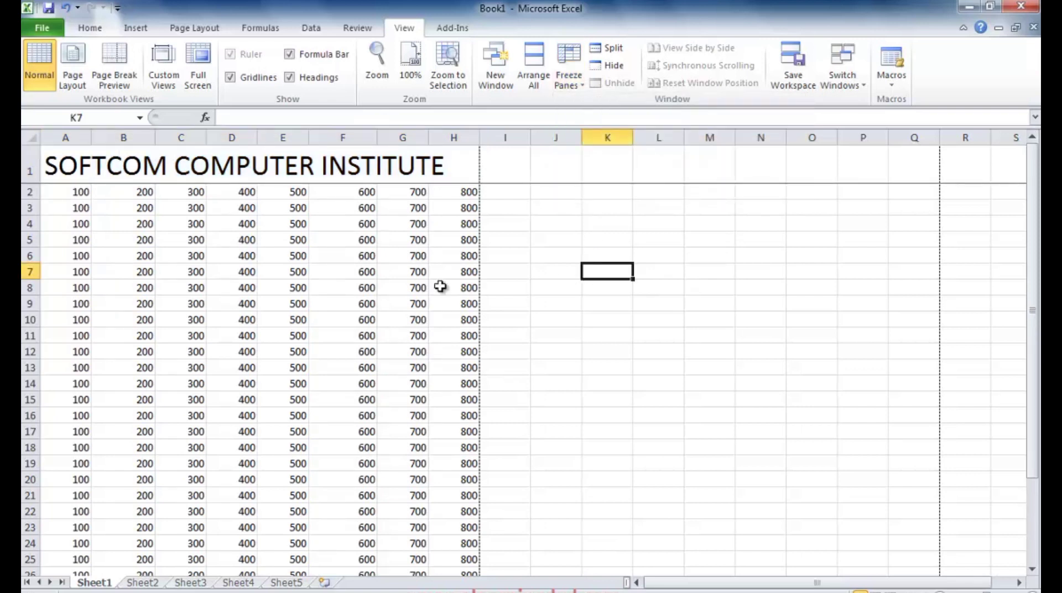
scroll(440, 285, "down", 20)
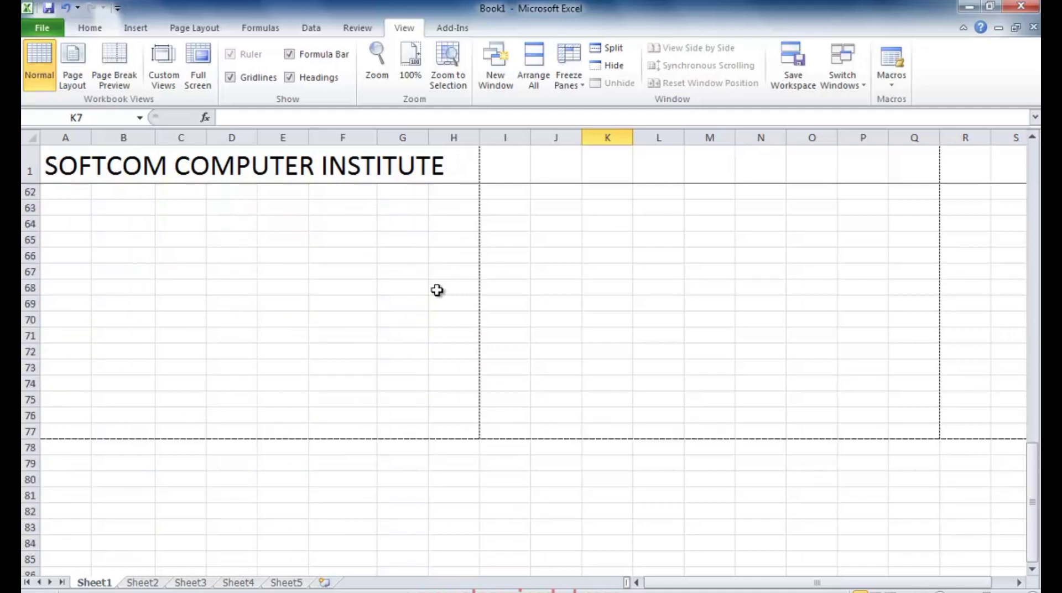
scroll(432, 293, "down", 20)
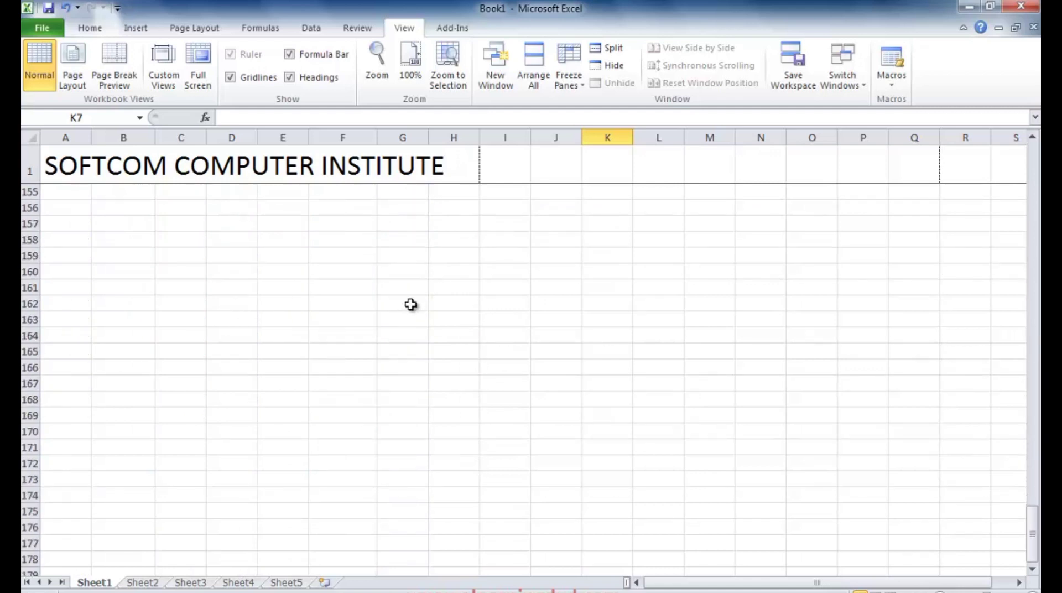
scroll(408, 302, "down", 15)
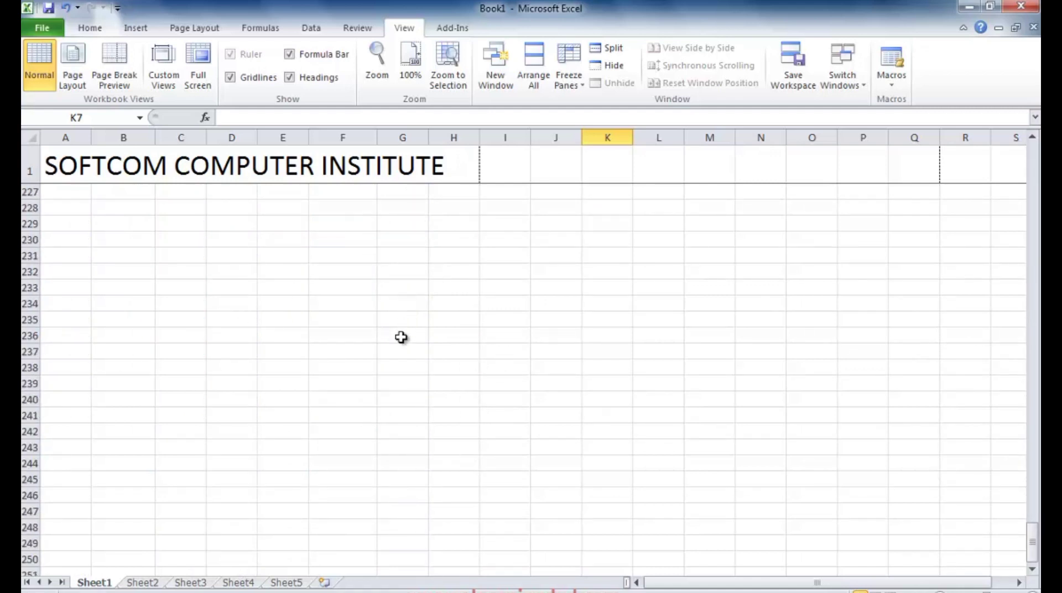
scroll(397, 366, "up", 20)
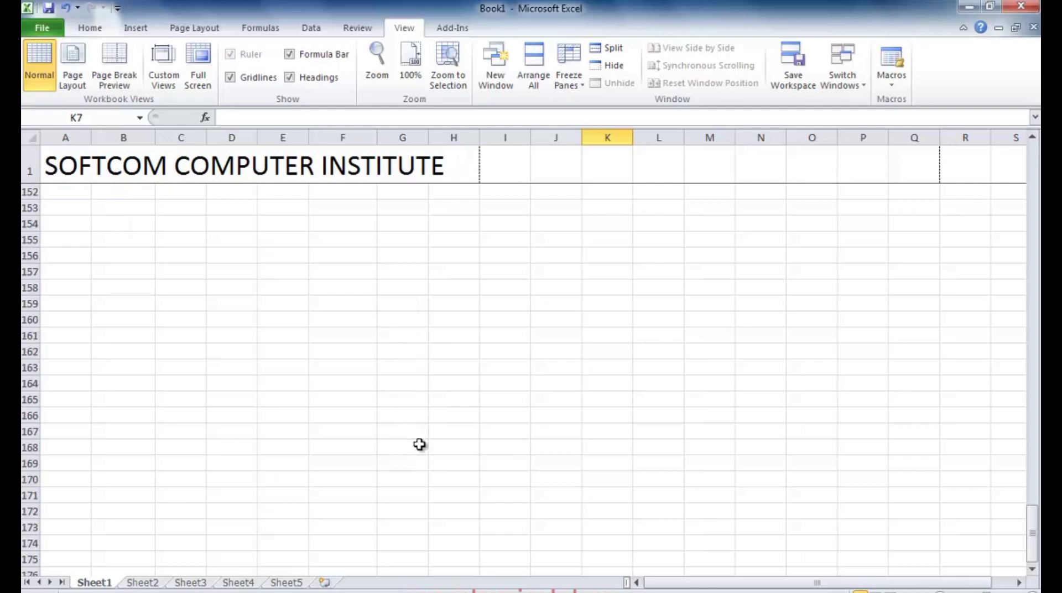
left_click_drag(1032, 531, 1032, 177)
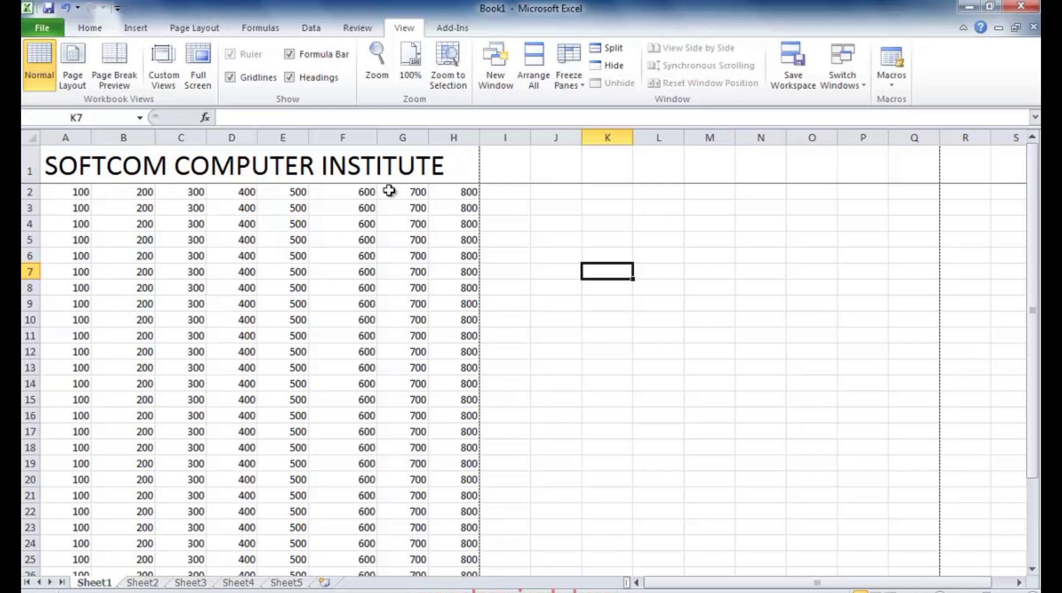
- Freeze the worksheet's first column and check it against the far columns out to AS
left_click(577, 88)
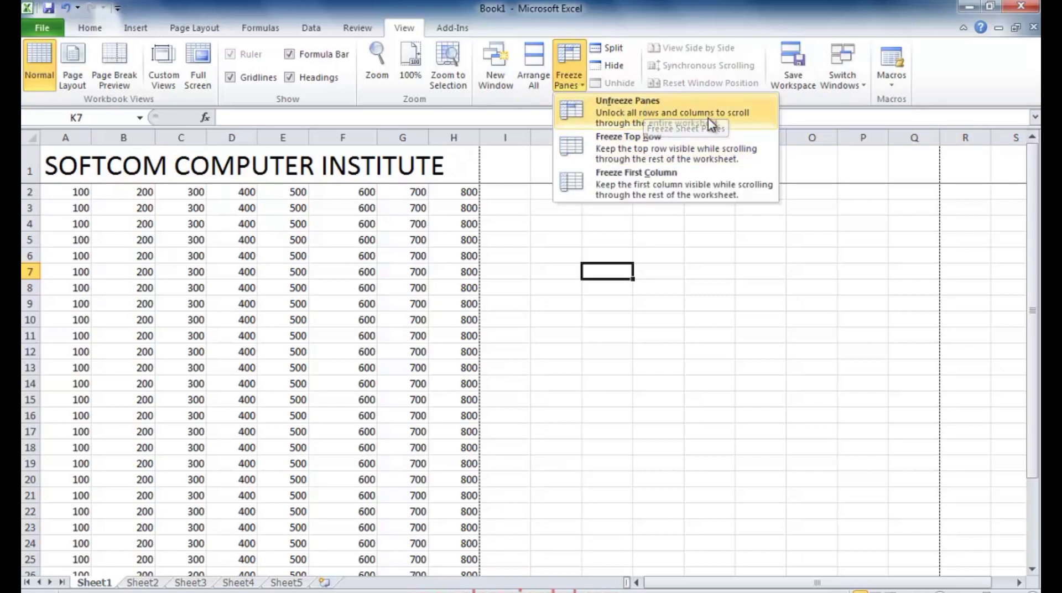
left_click(644, 181)
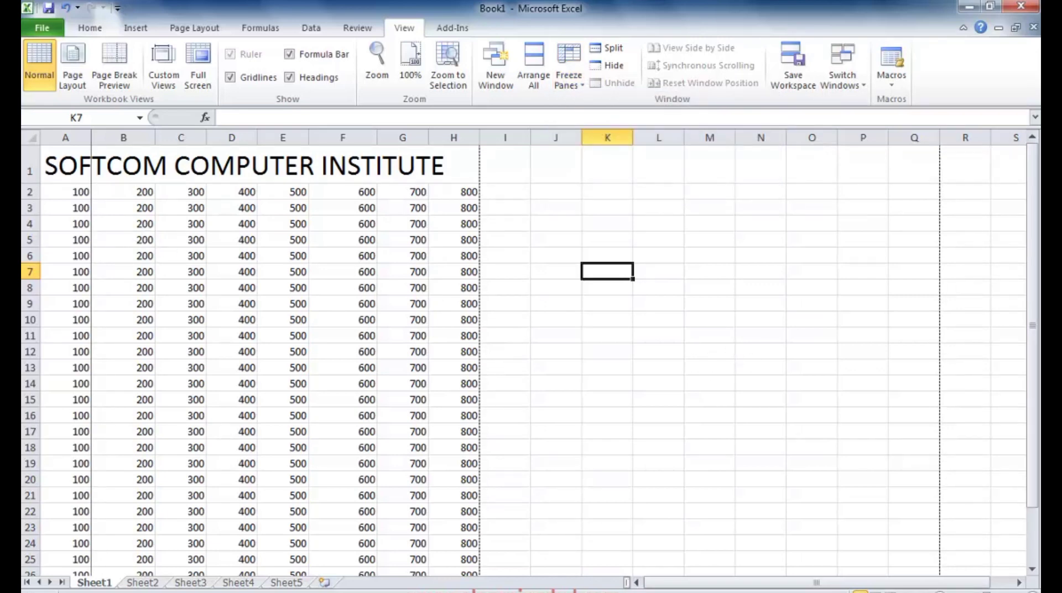
left_click(1018, 583)
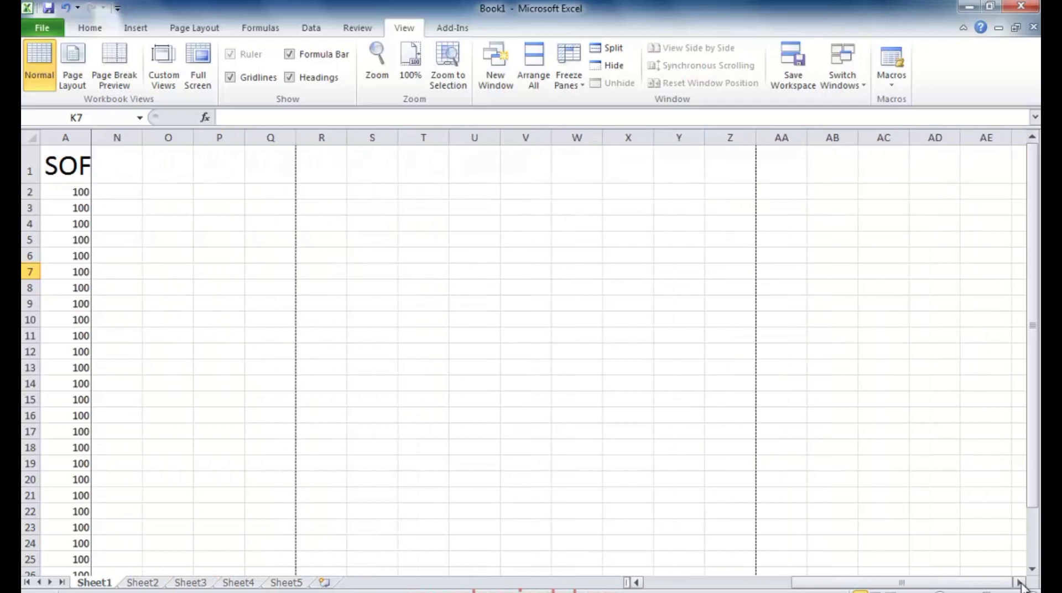
left_click(1018, 582)
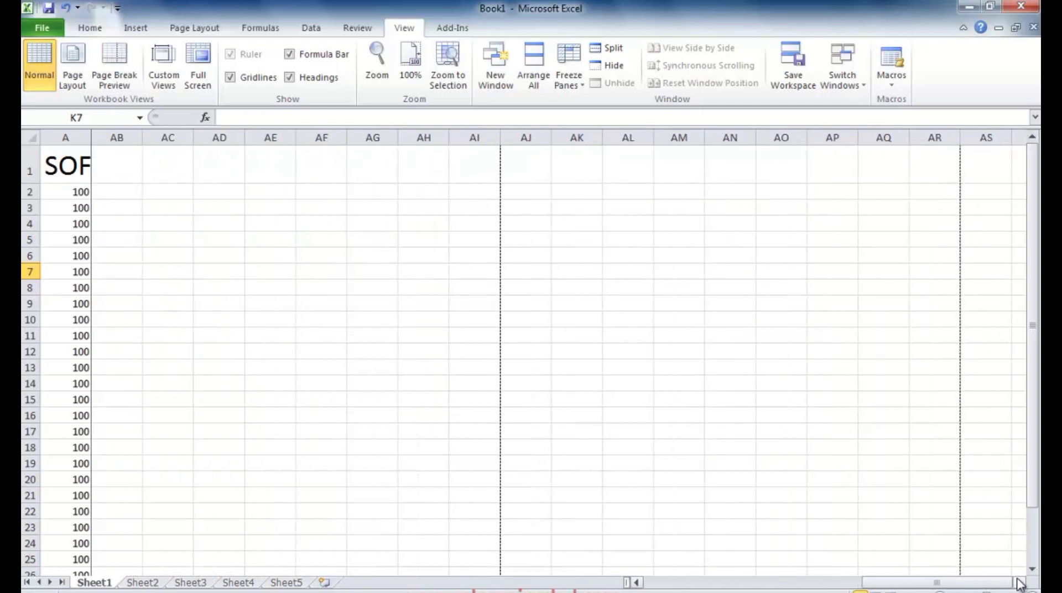
left_click_drag(920, 584, 664, 589)
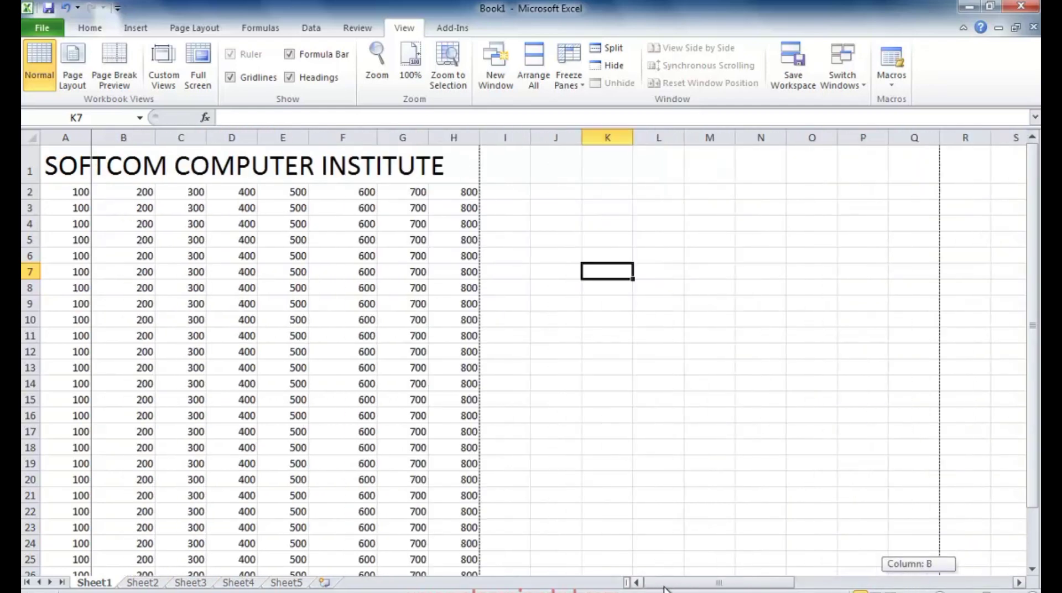
- Unfreeze the first column and freeze the panes with range A1:H12 selected
left_click(565, 88)
left_click(626, 98)
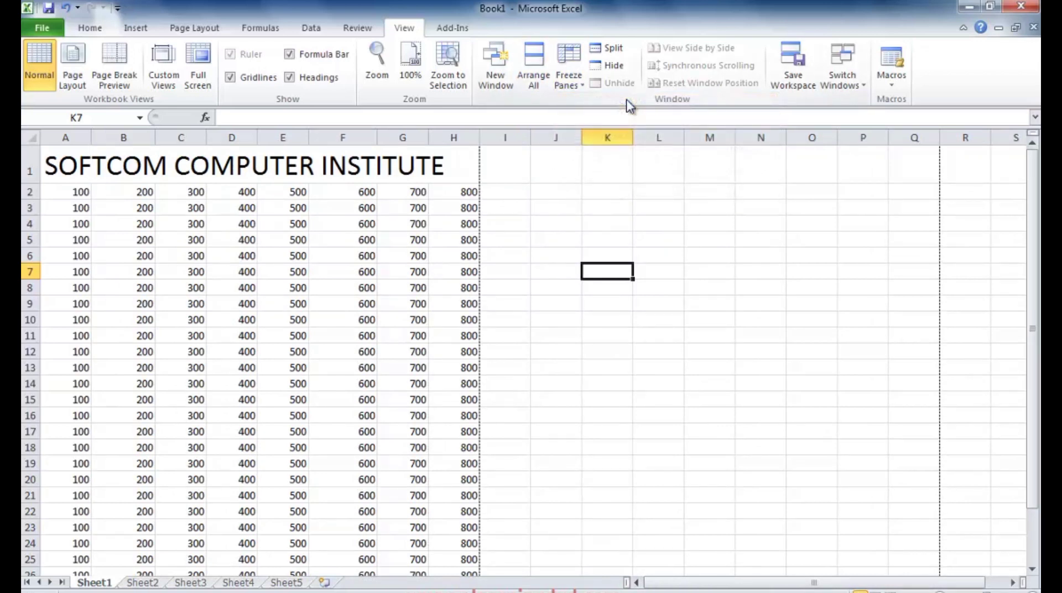
left_click(274, 287)
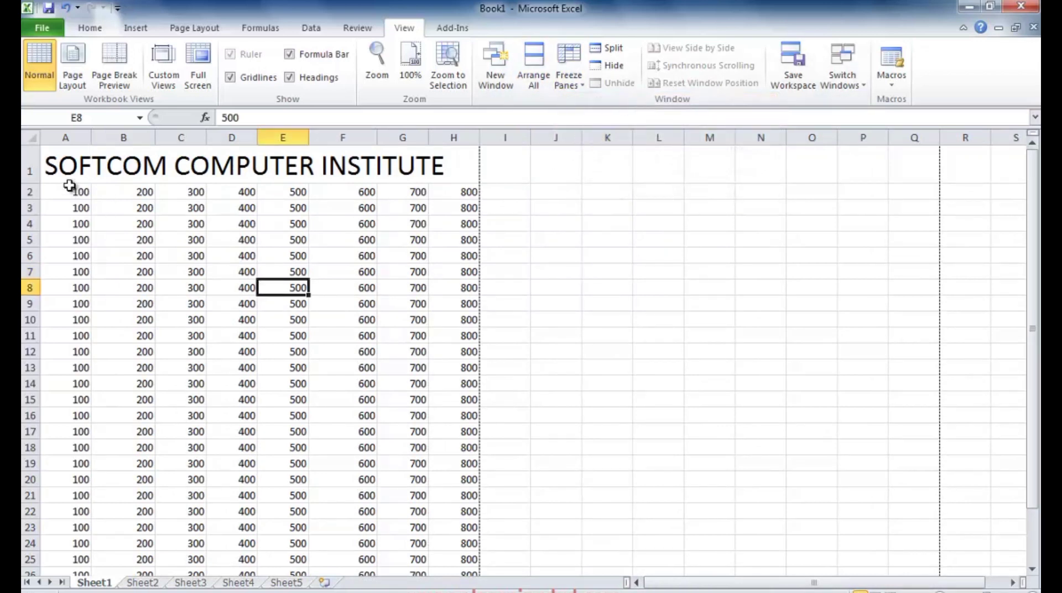
left_click_drag(70, 175, 443, 346)
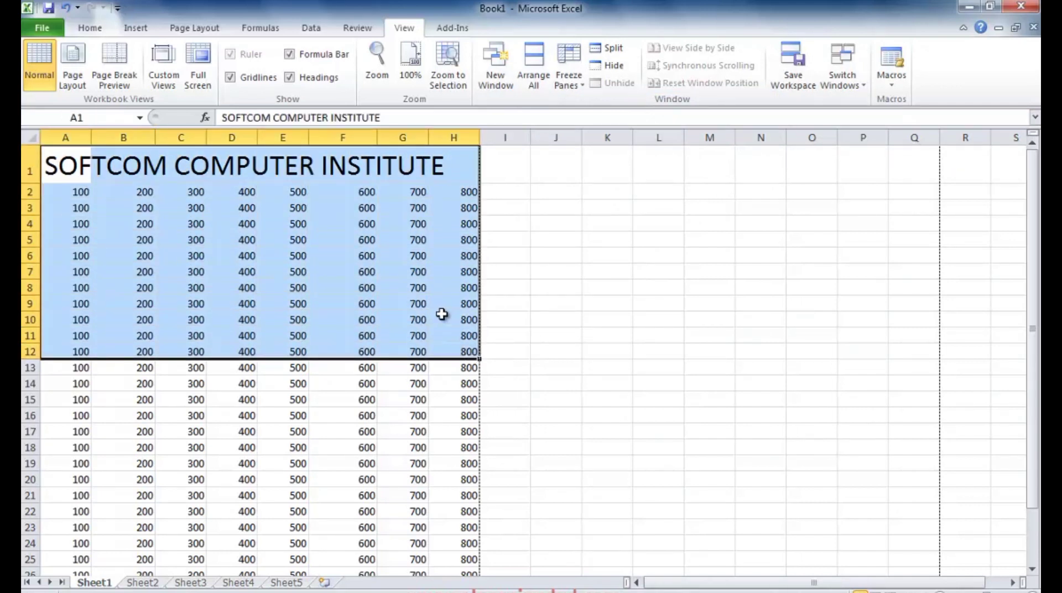
left_click(568, 88)
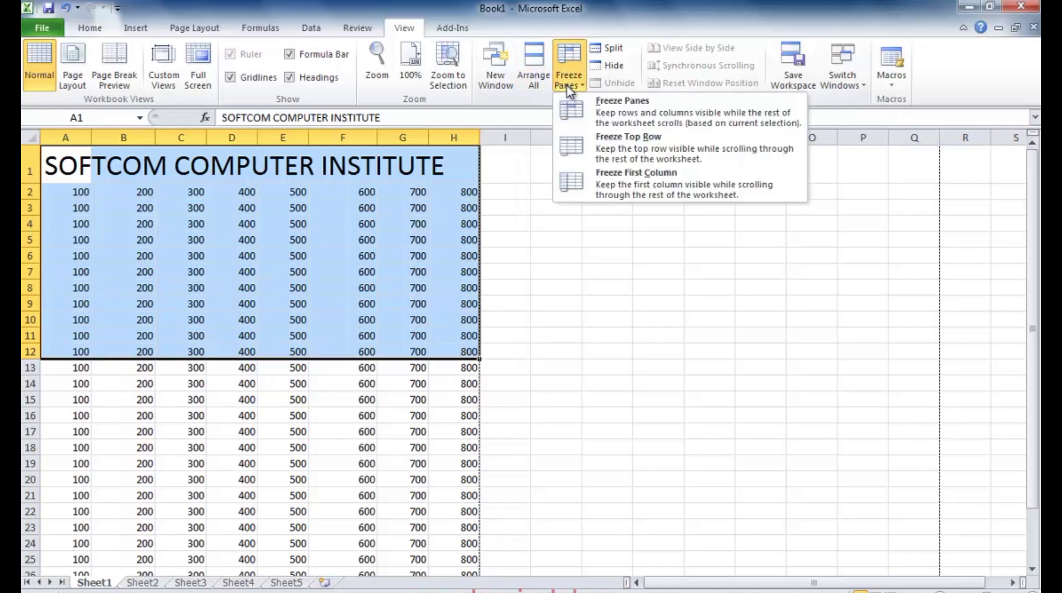
left_click(635, 107)
- Check the frozen block of rows 1 to 12 against the lower worksheet rows and unfreeze the panes
left_click(595, 396)
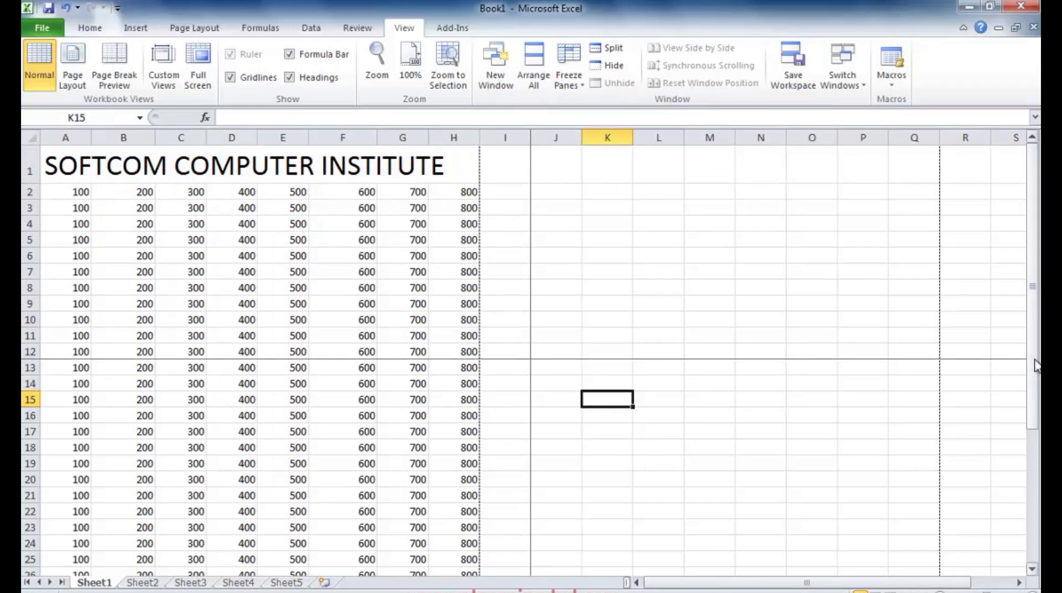
left_click_drag(1036, 365, 1035, 387)
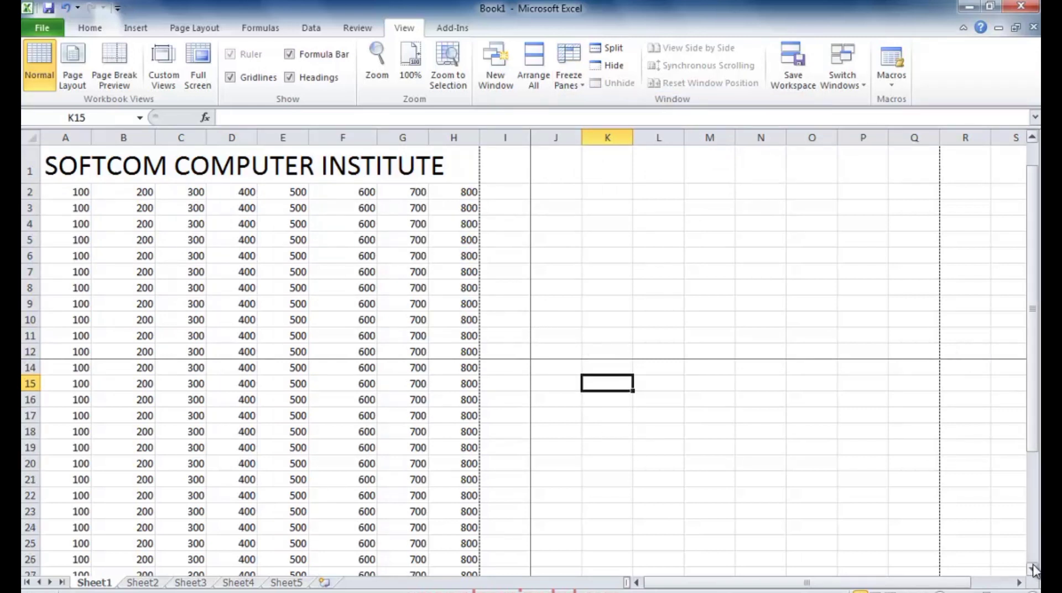
scroll(1032, 570, "down", 7)
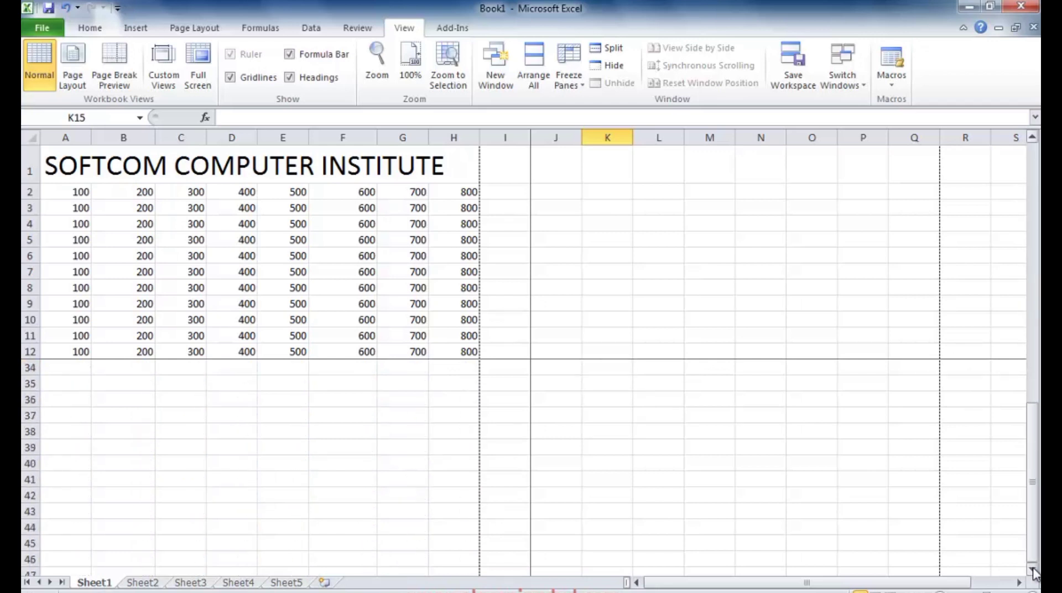
scroll(1034, 572, "down", 11)
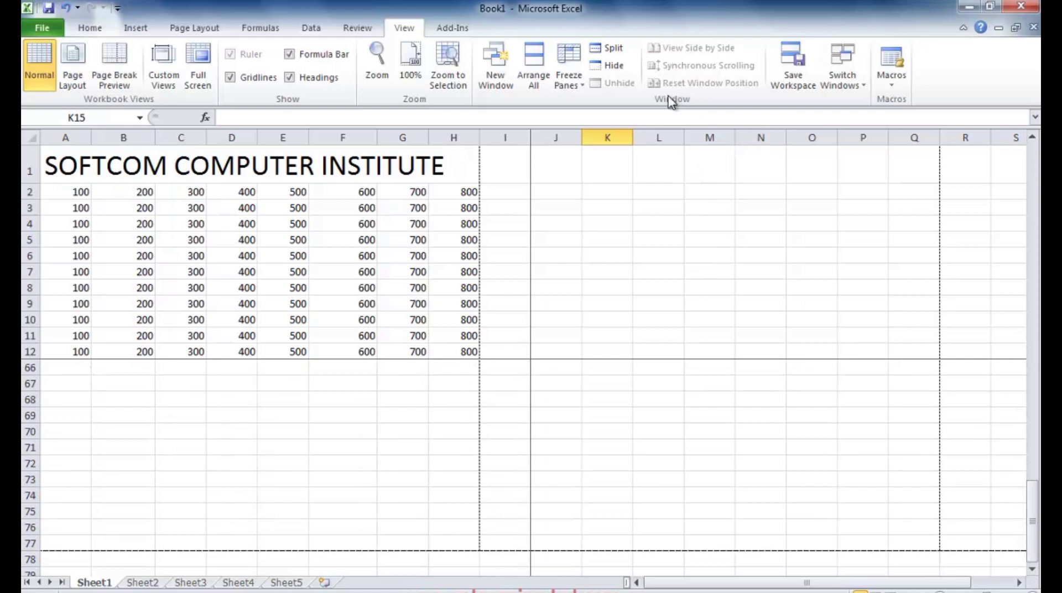
left_click(578, 81)
left_click(611, 109)
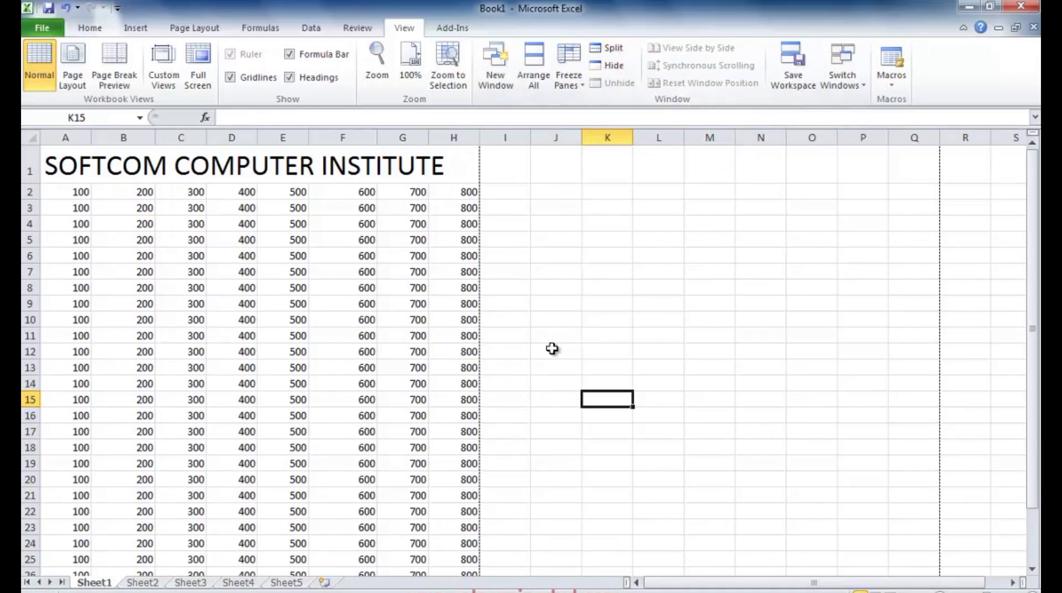
- Split the worksheet window at cell I32 and show the title row in the lower panes
scroll(551, 350, "down", 6)
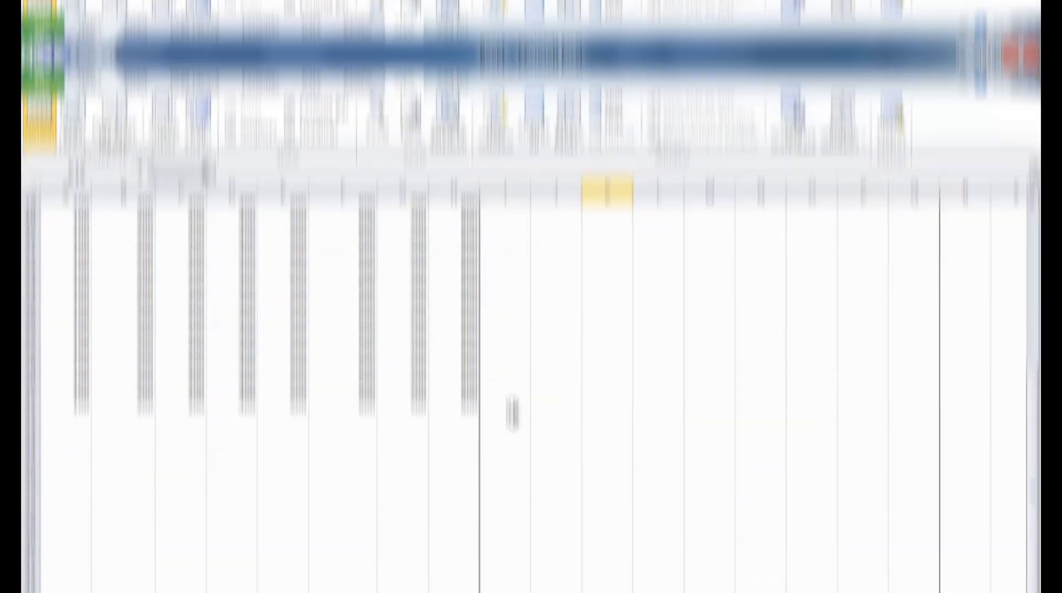
left_click(512, 361)
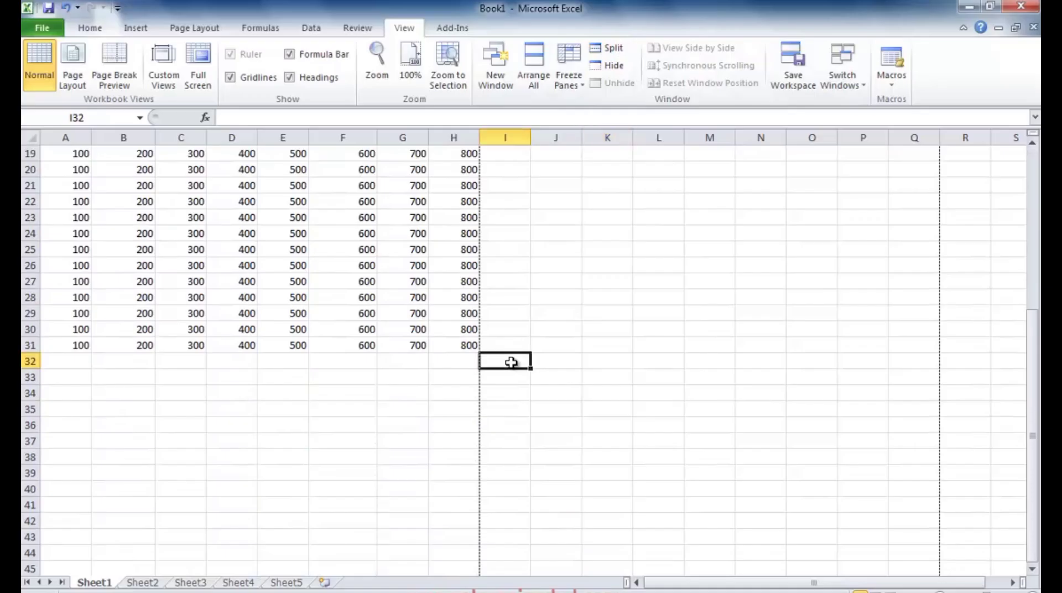
left_click(618, 49)
scroll(564, 377, "up", 10)
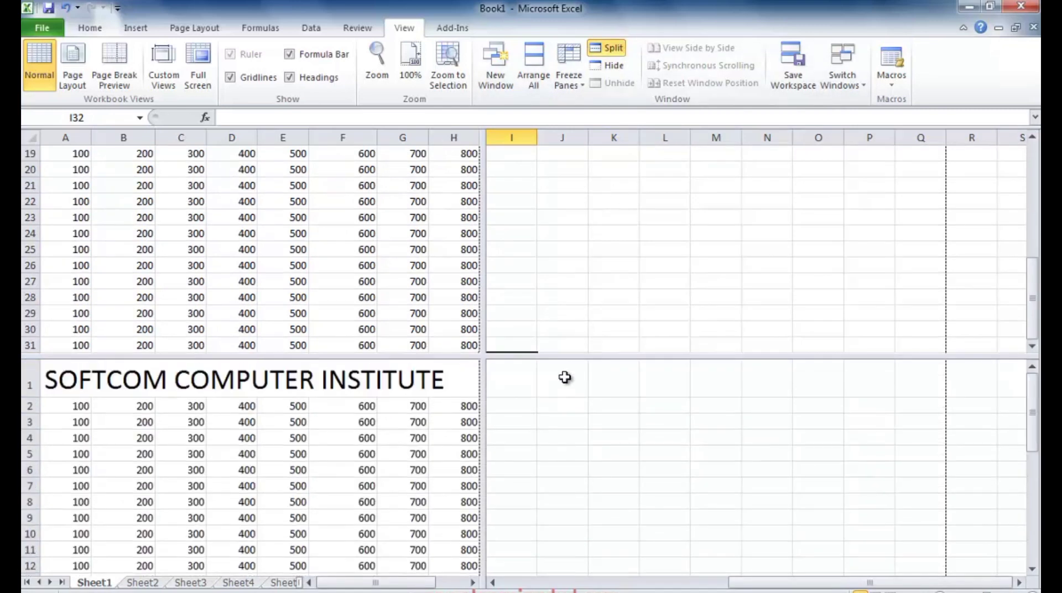
- Compare the title and data rows in the upper and lower panes, and remove the split
scroll(553, 384, "down", 11)
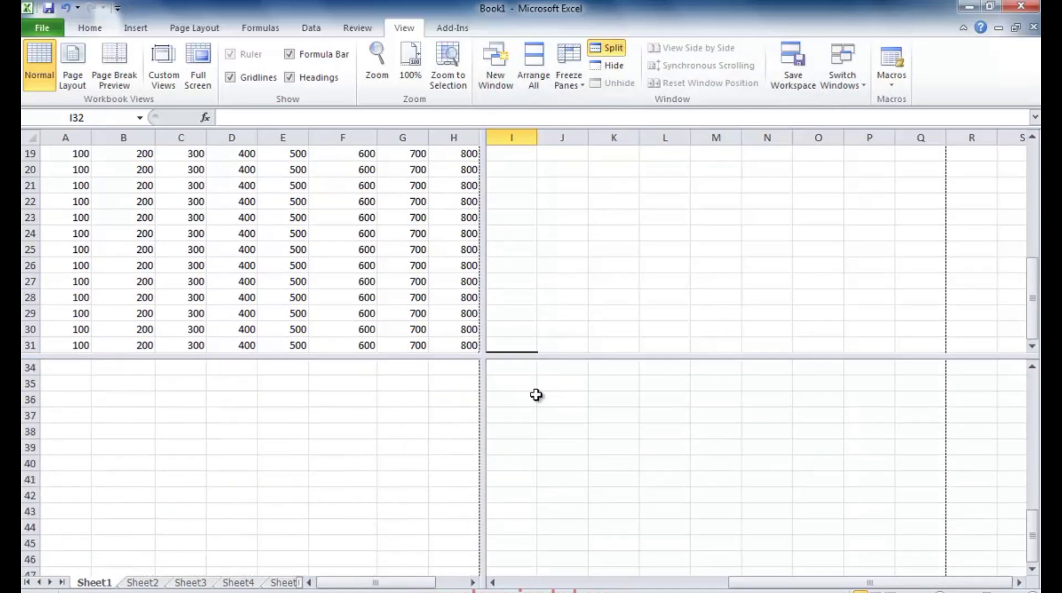
scroll(536, 390, "up", 11)
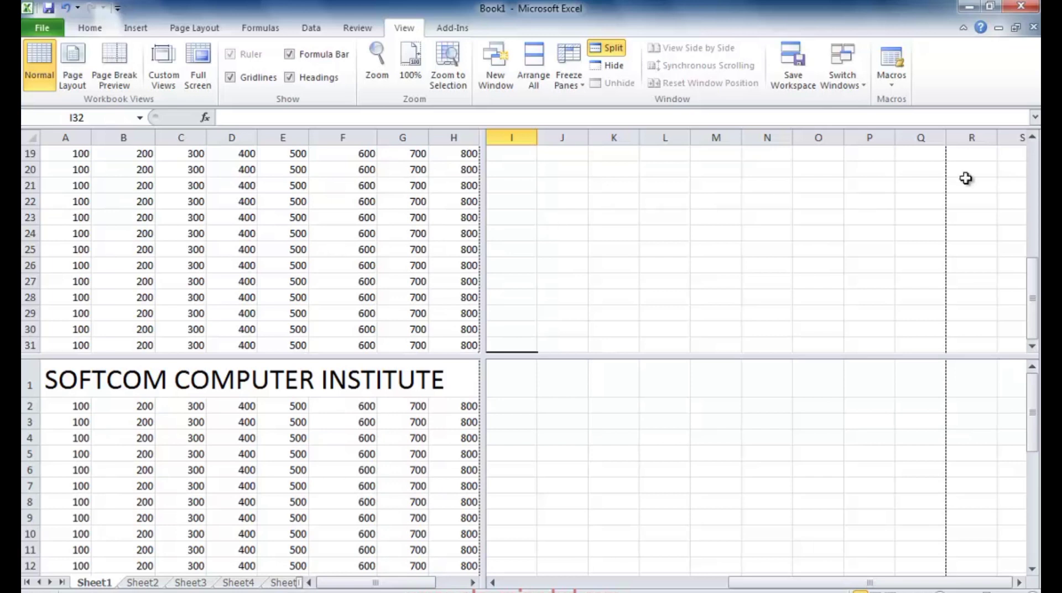
left_click_drag(1032, 282, 1033, 143)
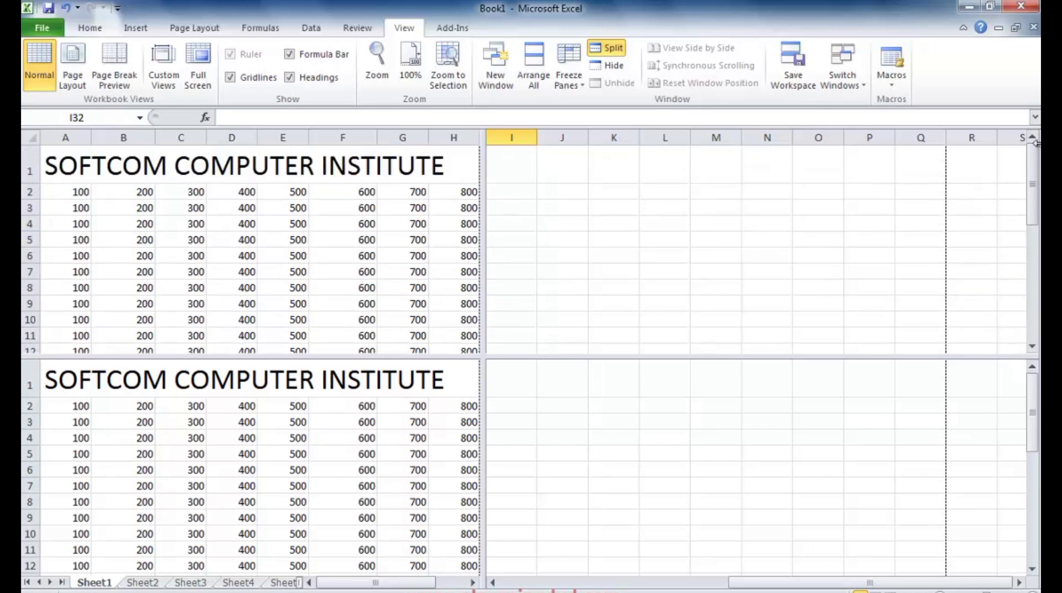
left_click(614, 49)
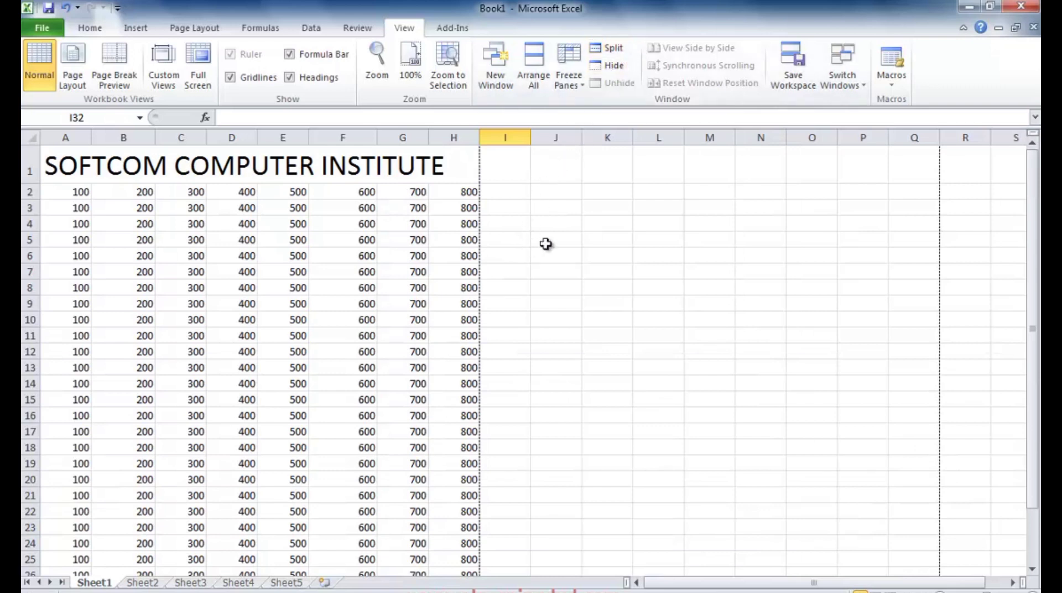
- Hide the current workbook window and unhide Book1
left_click(614, 66)
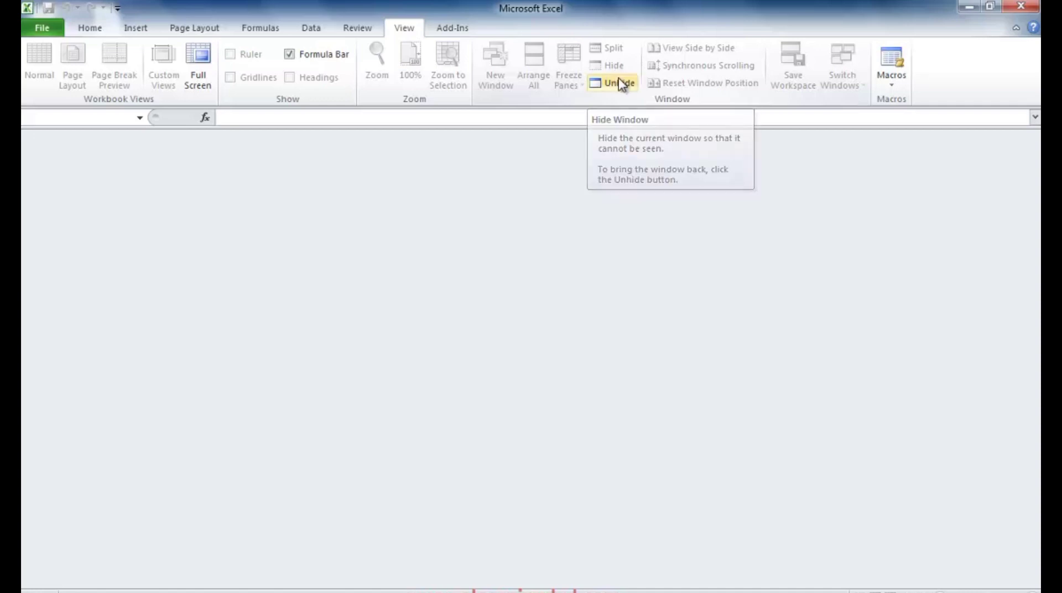
left_click(617, 84)
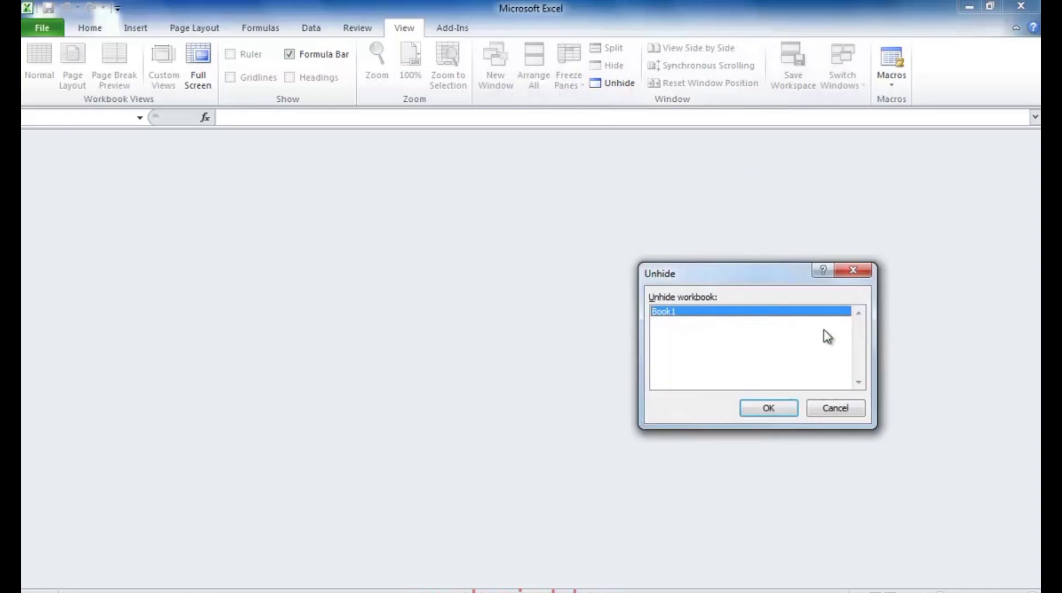
left_click(769, 408)
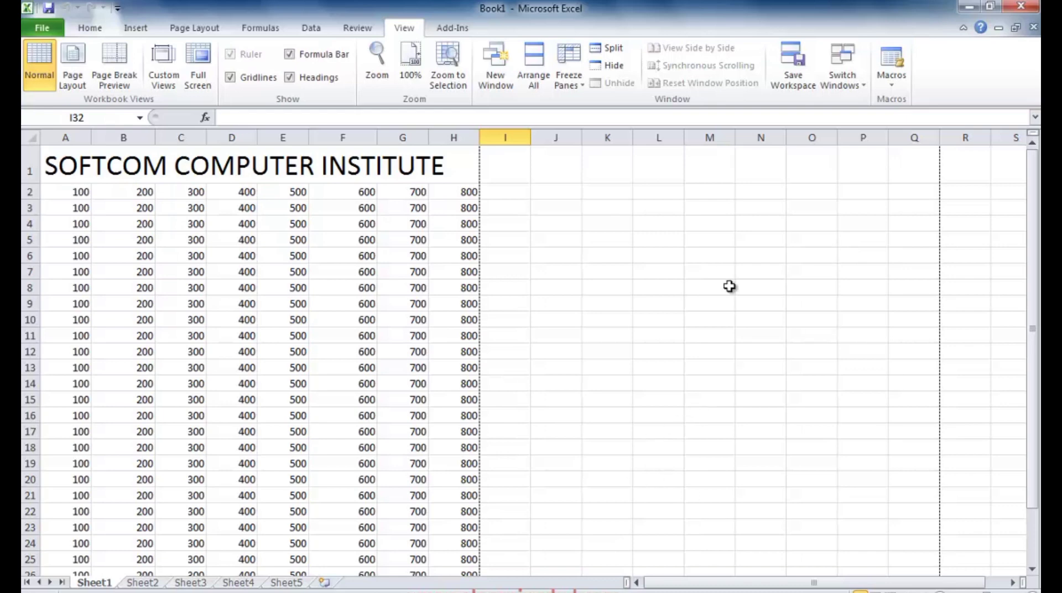
- Clear the contents of all cells on Sheet1 and select cell K36
key("ctrl+a")
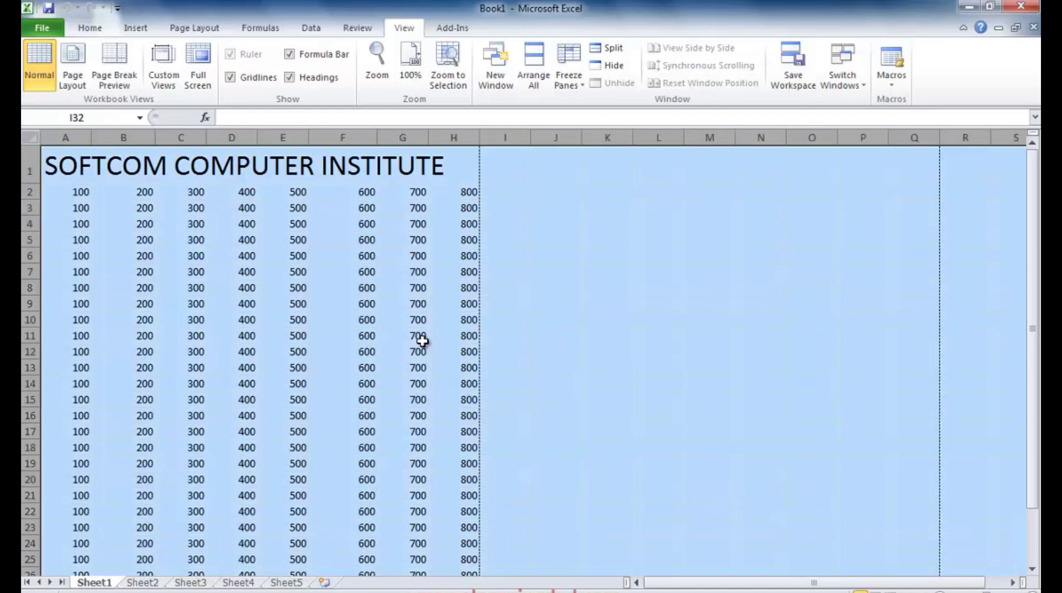
key("Delete")
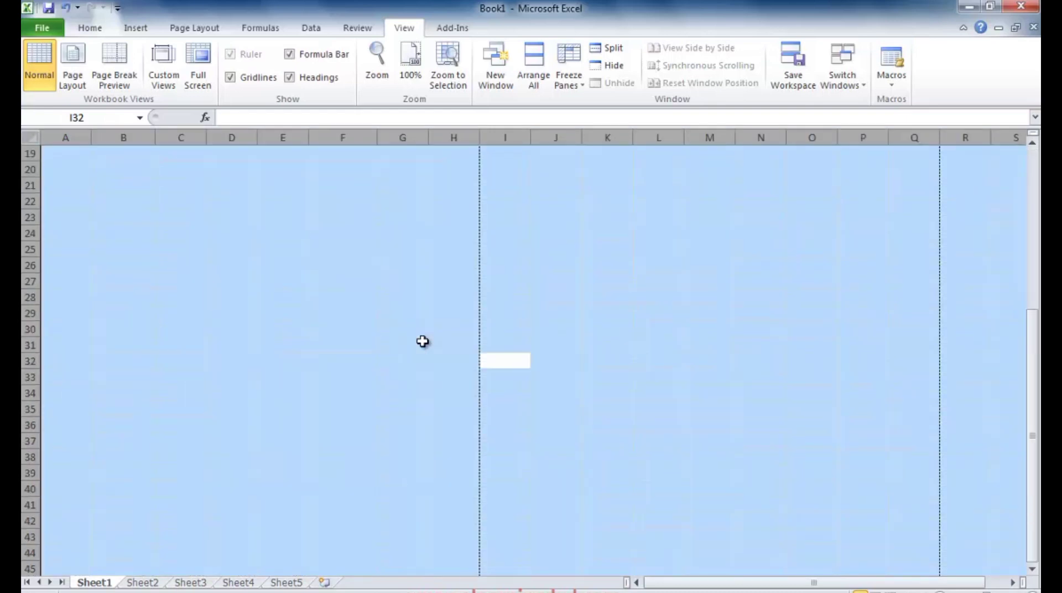
left_click(625, 427)
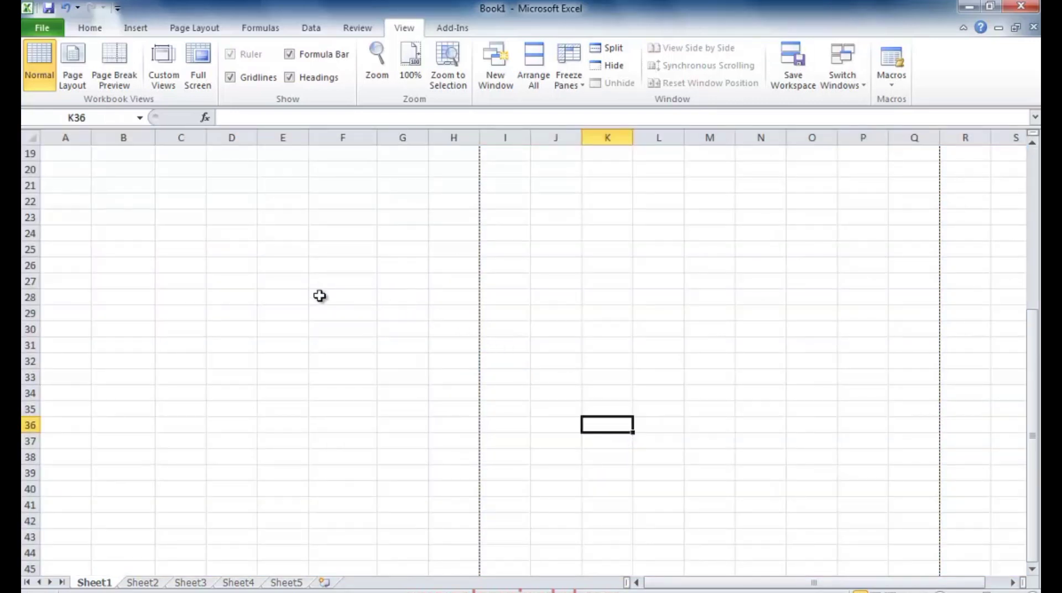
- Start recording a macro named Macro1, stored in This Workbook, without a shortcut key
left_click(892, 83)
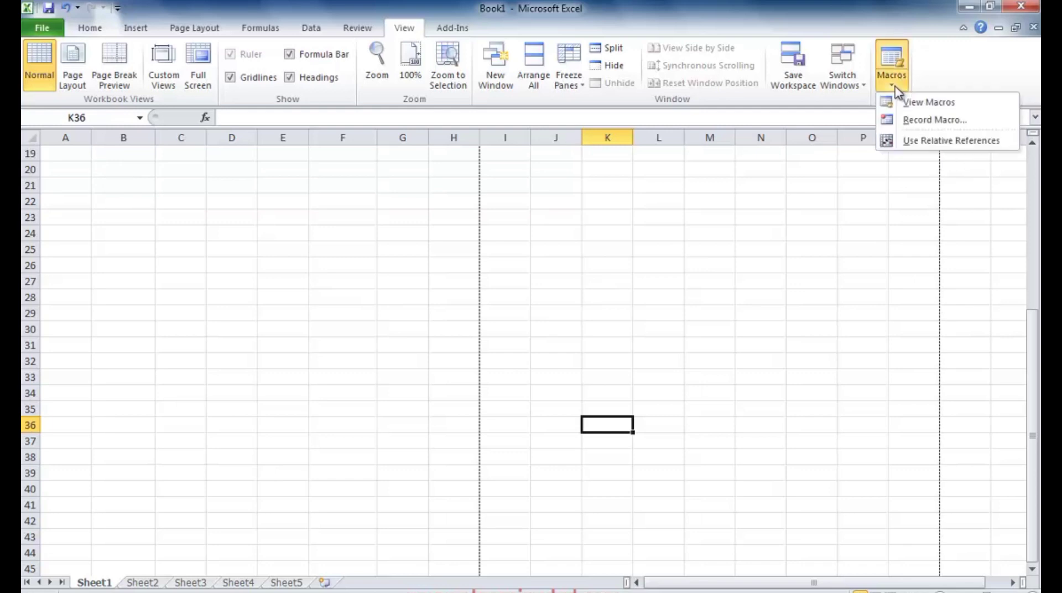
left_click(934, 119)
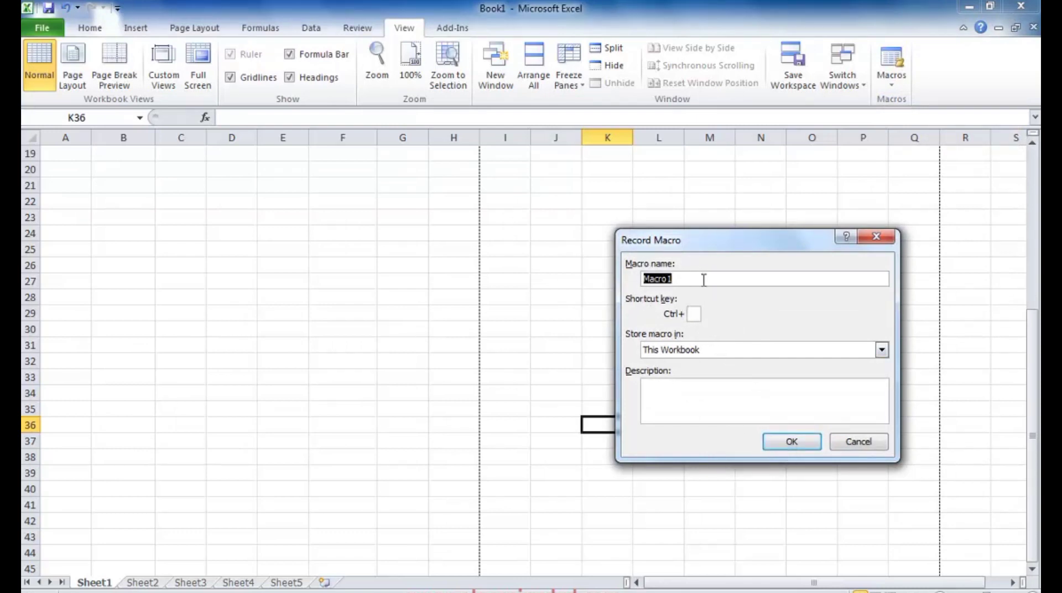
left_click(793, 442)
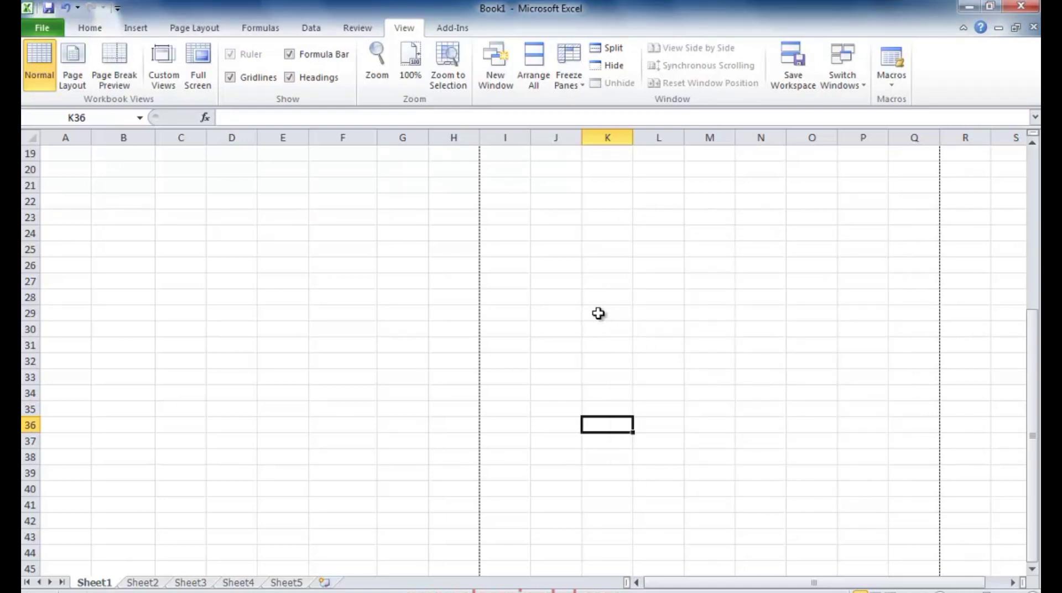
- Enter TABLE in cell K36 as the recorded macro content
type("TA")
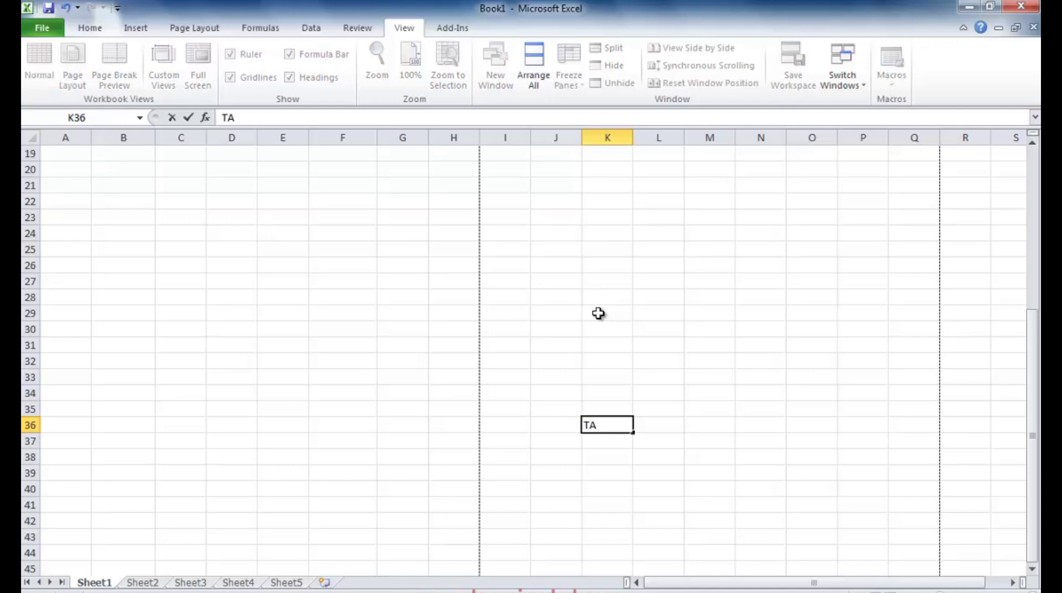
type("BLE")
left_click(657, 451)
- Stop the macro recording and select the empty cell K38
left_click(893, 89)
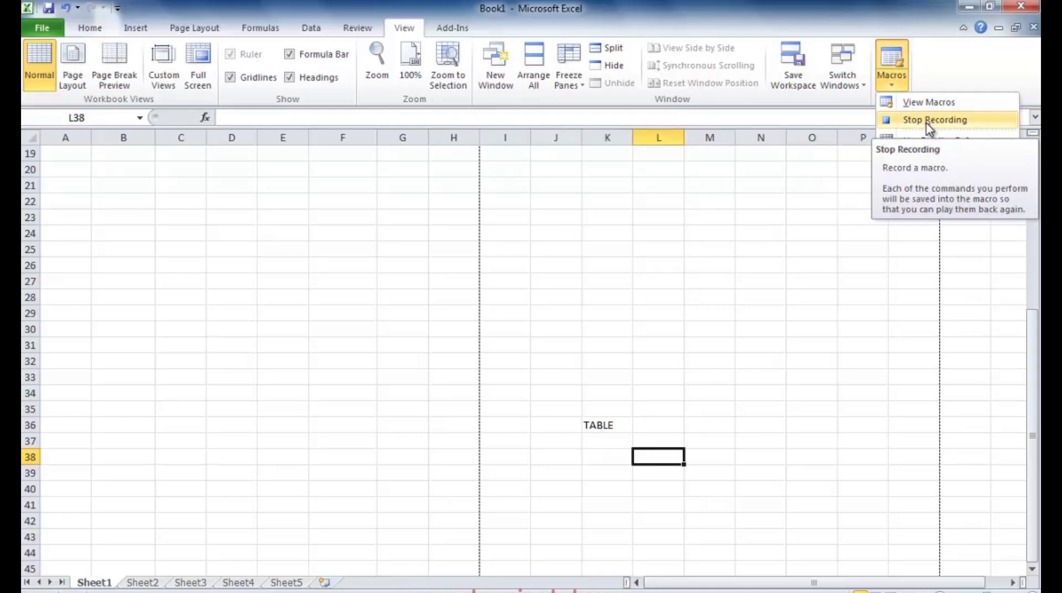
left_click(595, 427)
left_click(603, 419)
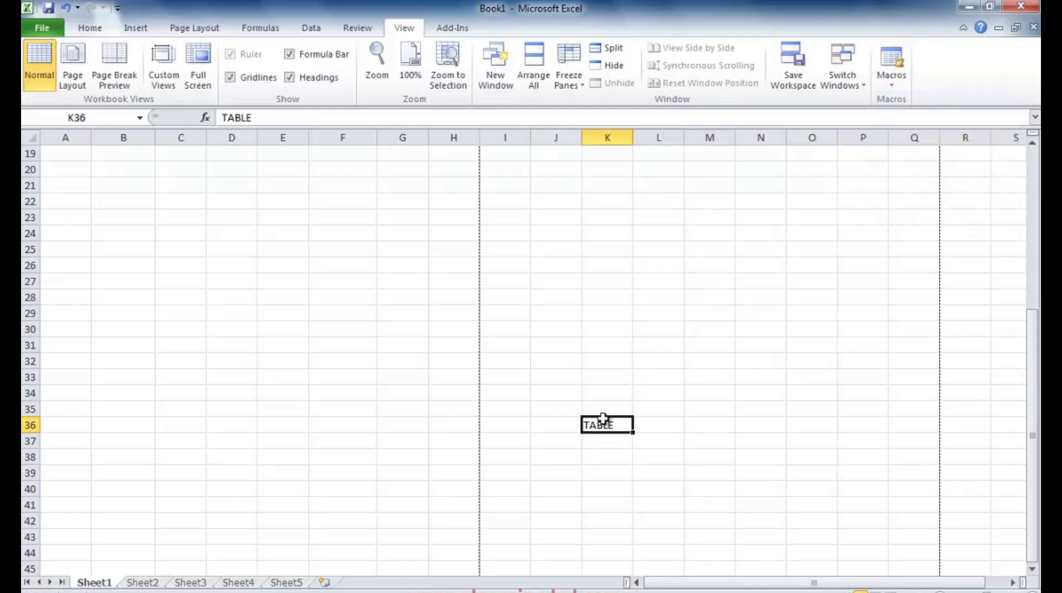
left_click(893, 88)
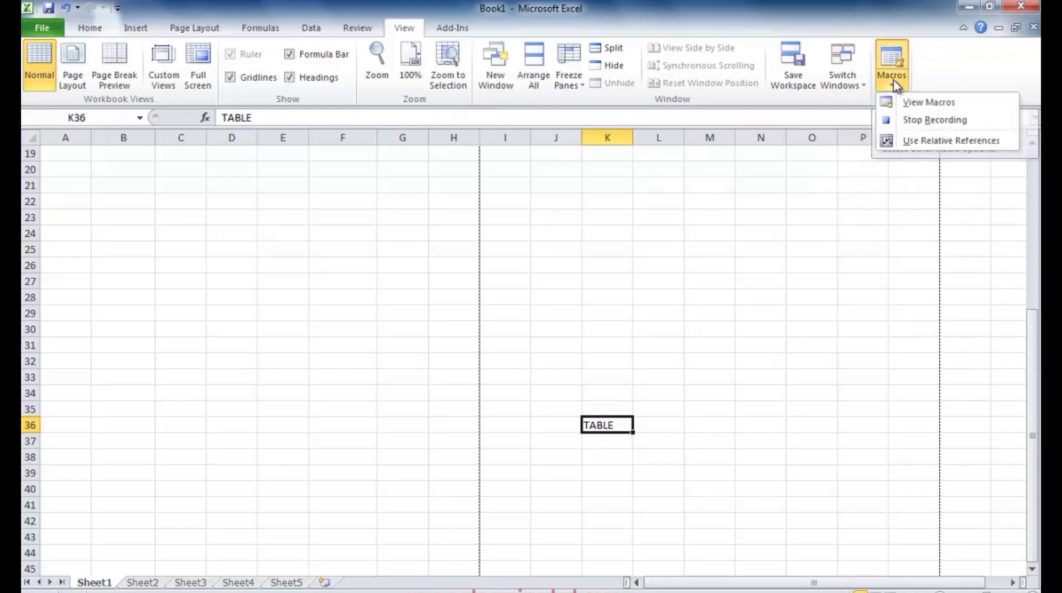
left_click(934, 120)
left_click(618, 458)
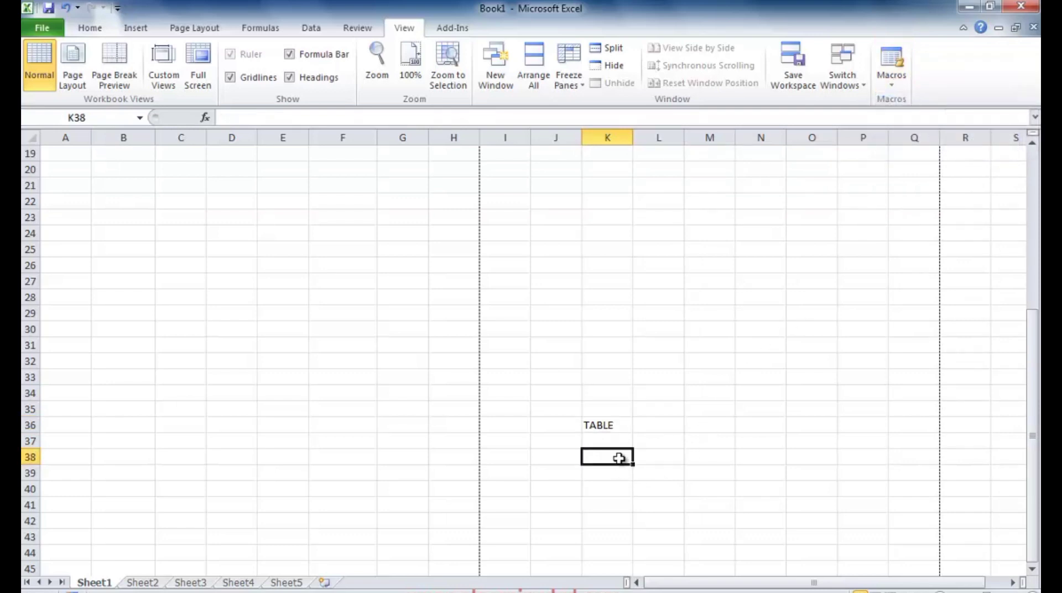
- Run Macro1 with cell K38 selected and dismiss the Windows color scheme message
left_click(893, 87)
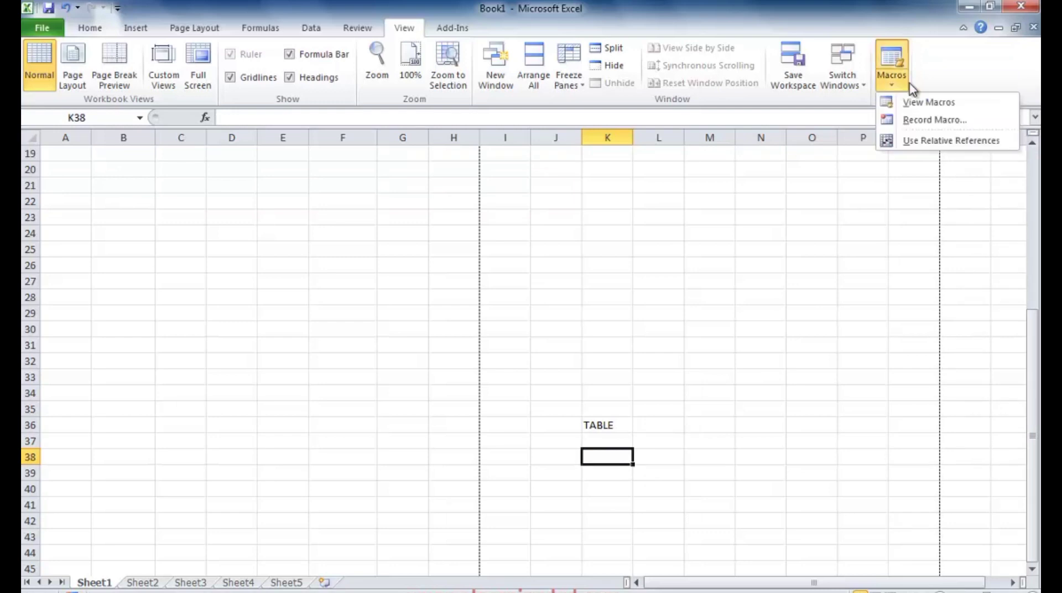
left_click(929, 100)
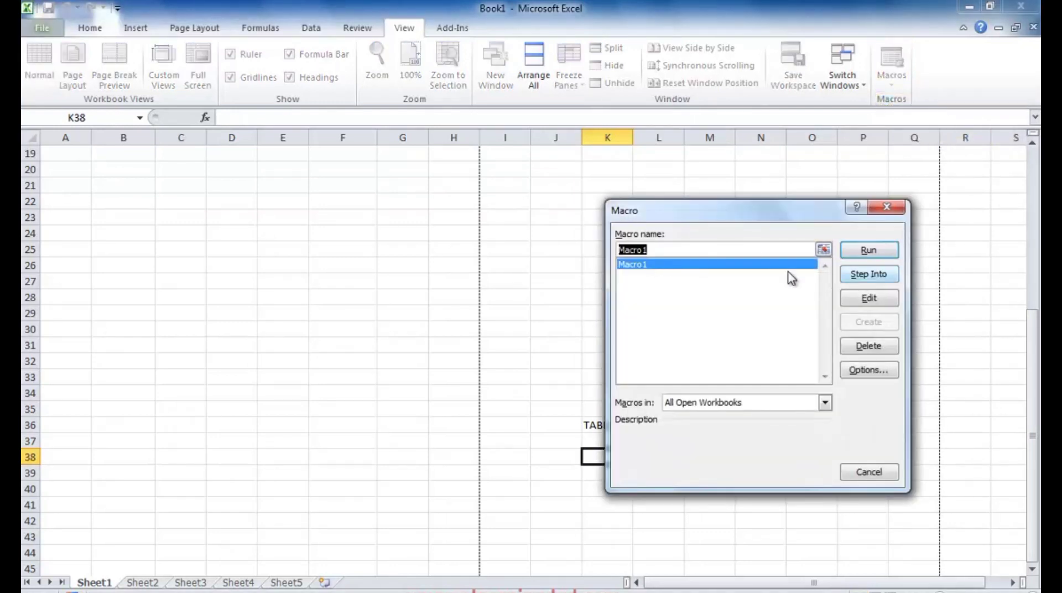
left_click(869, 252)
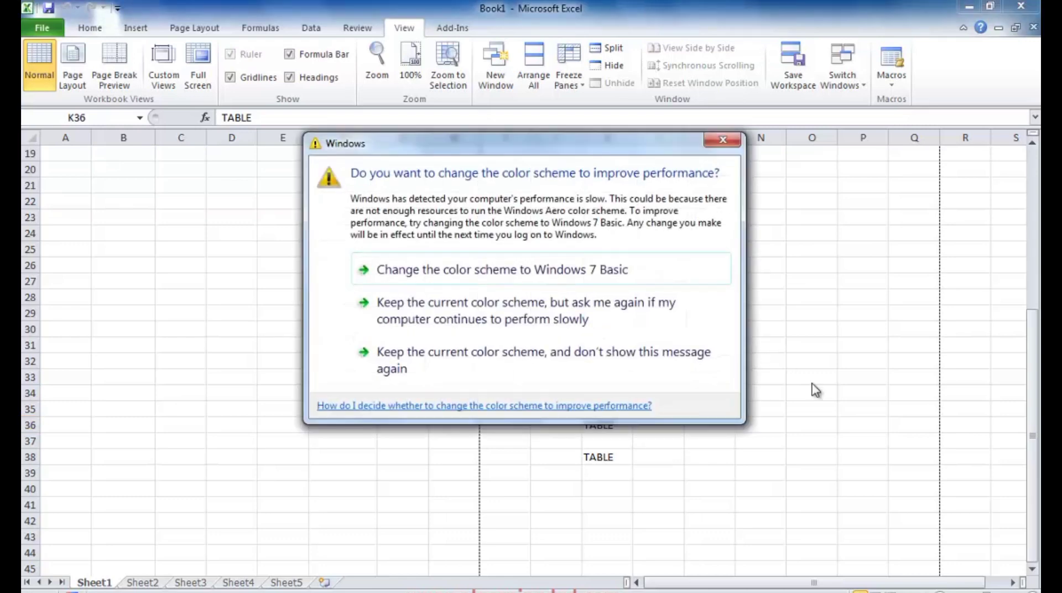
left_click(722, 143)
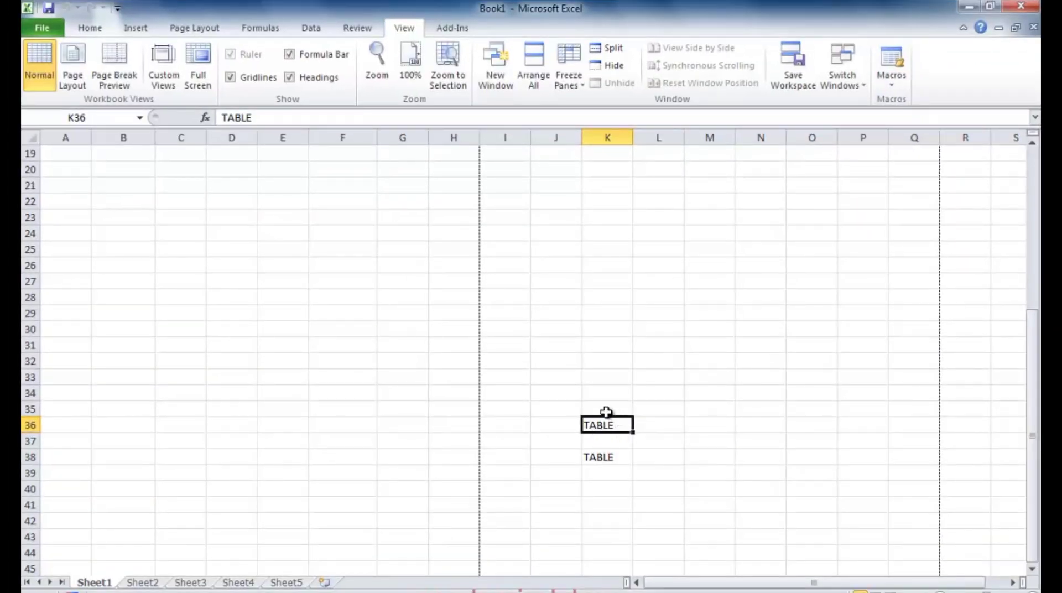
left_click(897, 82)
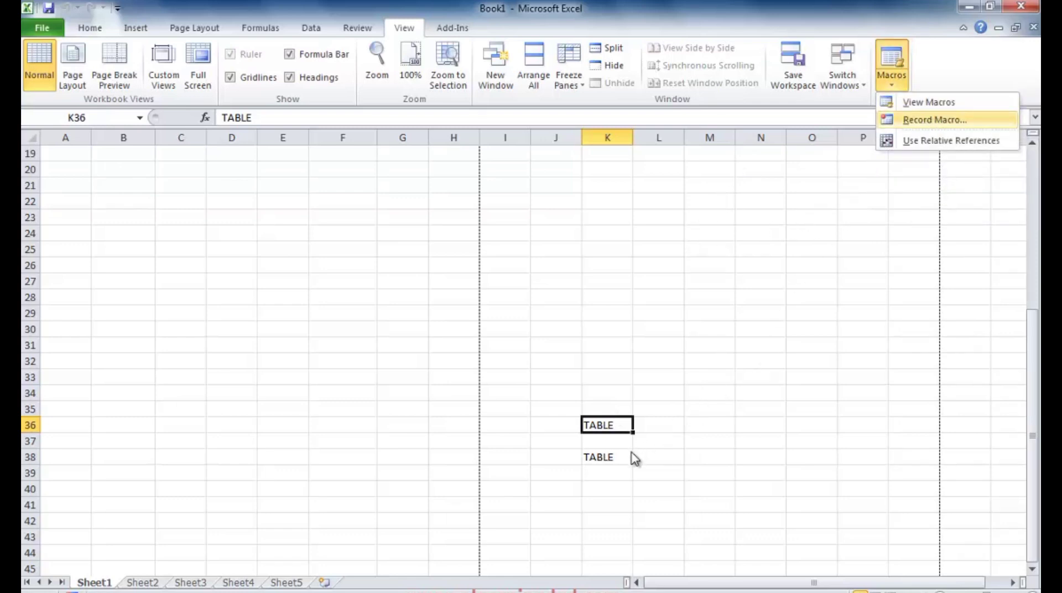
left_click(713, 399)
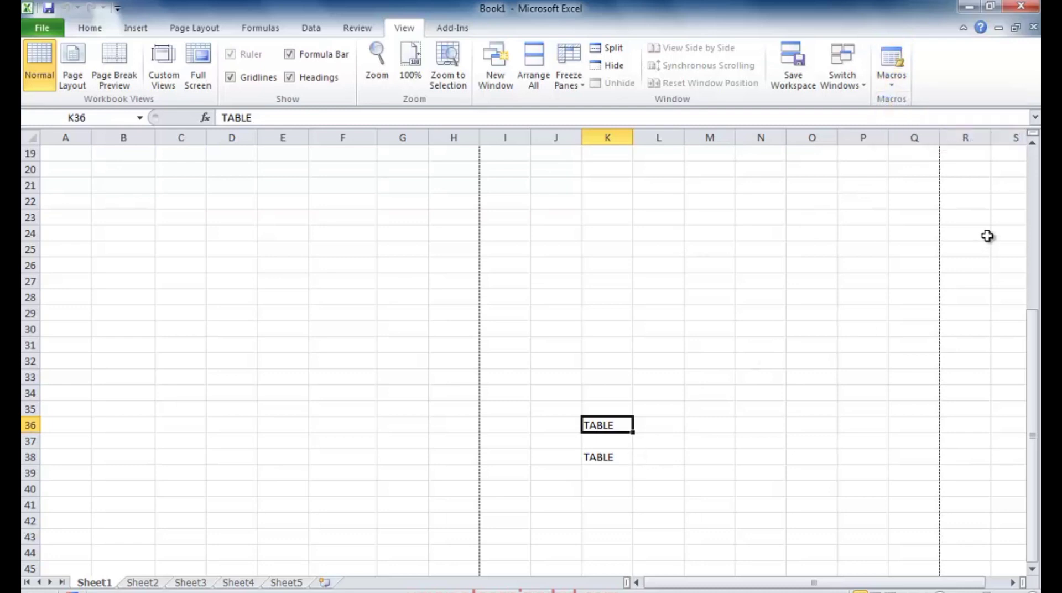
left_click(891, 83)
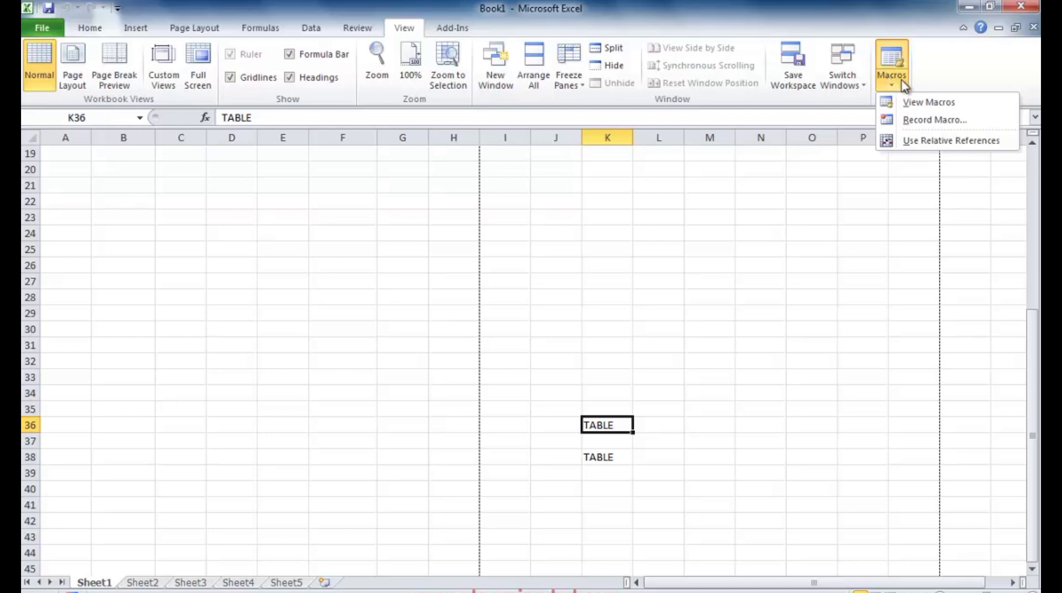
left_click(957, 109)
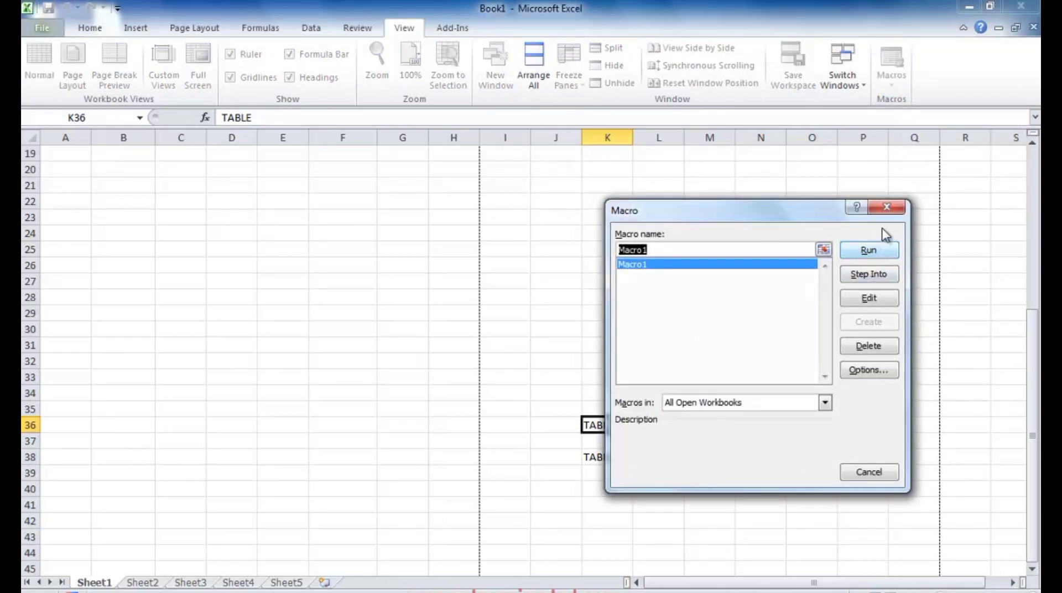
left_click(864, 471)
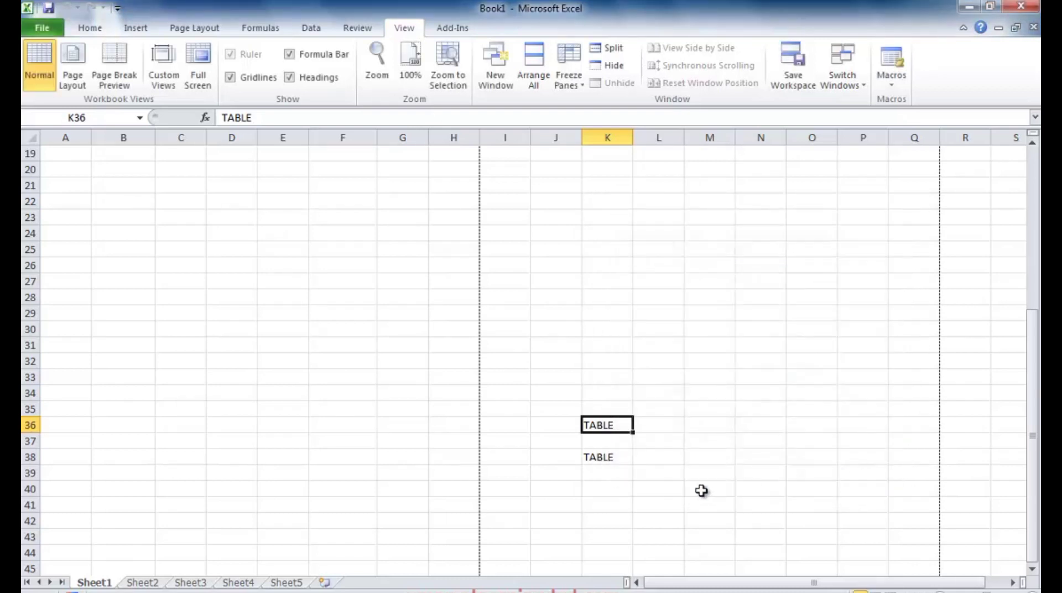
- Run Macro1 on the empty cell K39, finishing with cell I39 selected
left_click(609, 475)
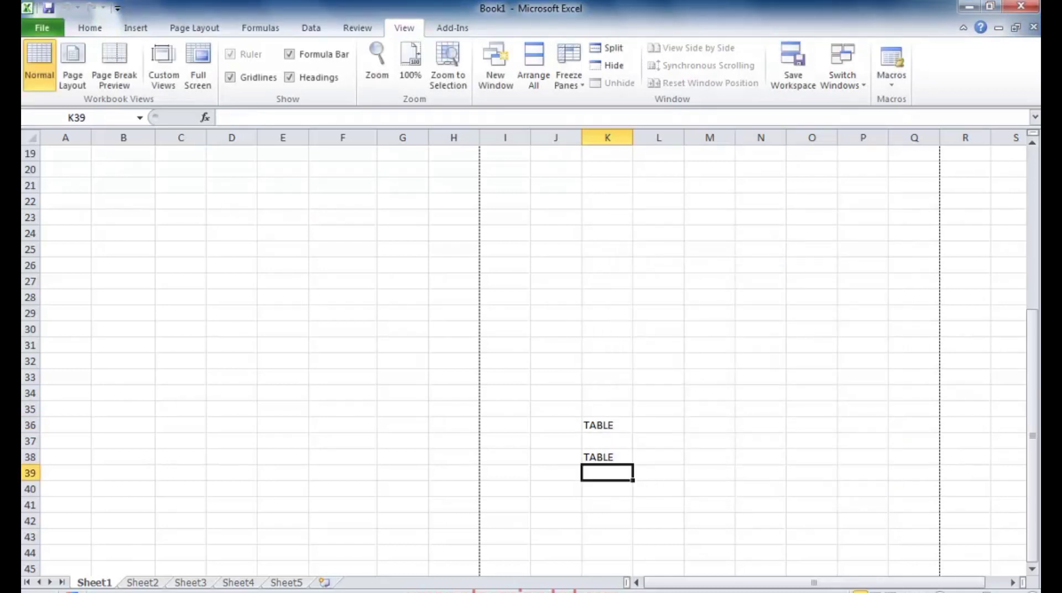
left_click(900, 87)
left_click(900, 100)
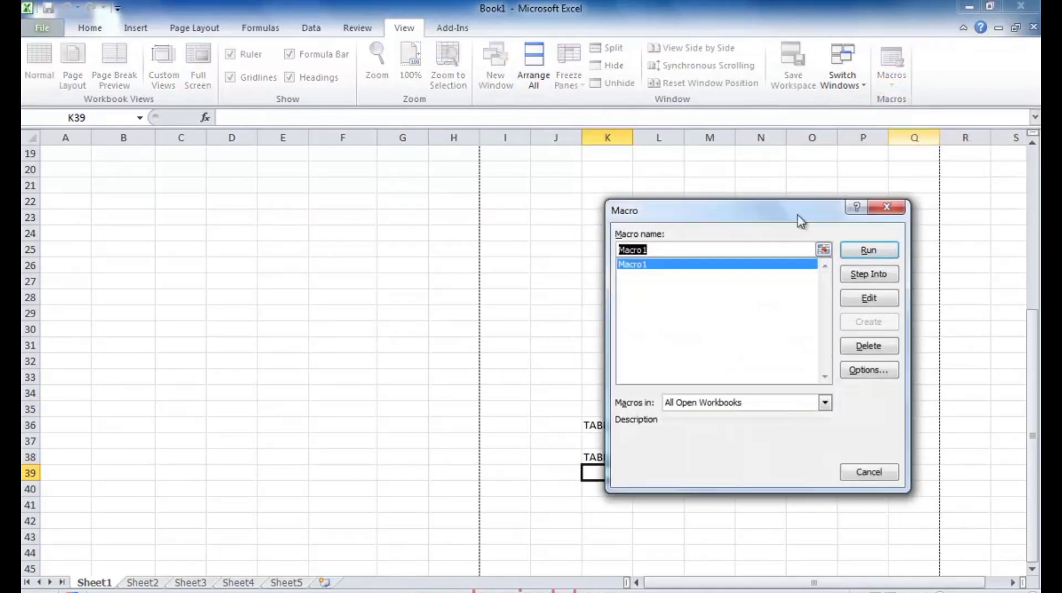
left_click(870, 251)
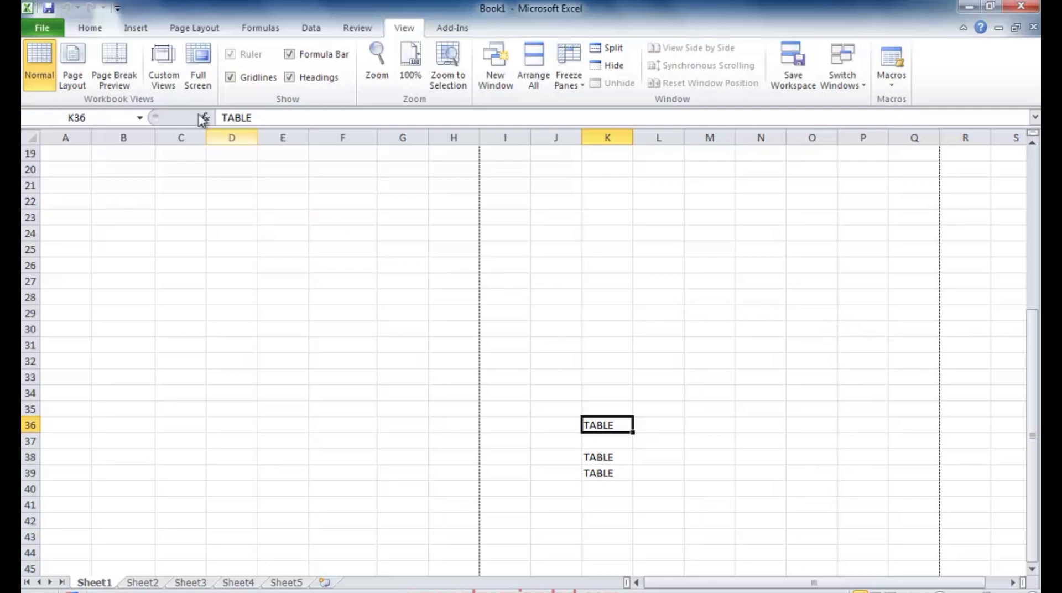
left_click(499, 474)
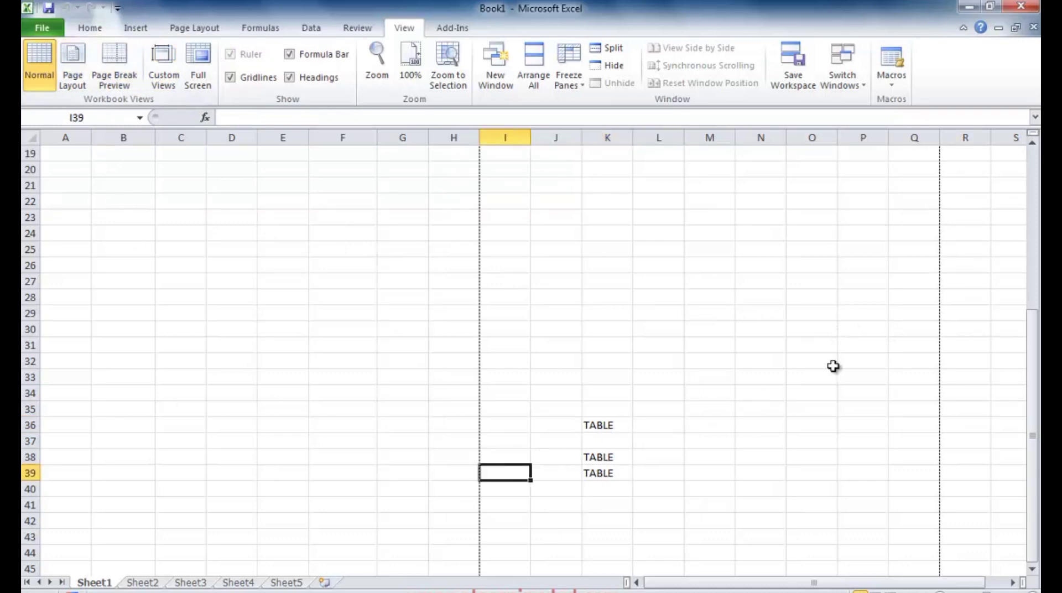